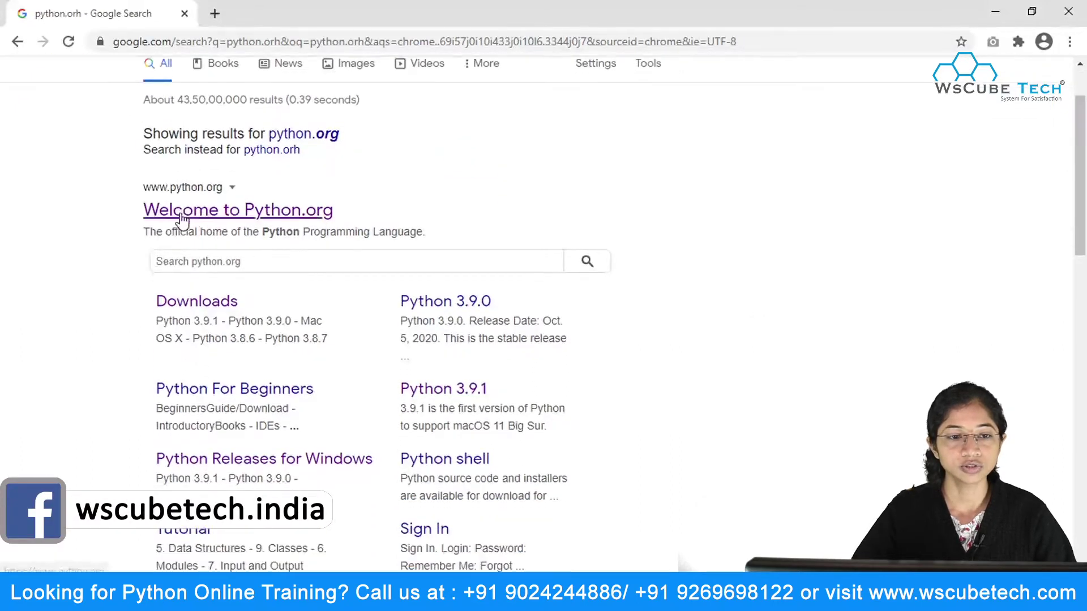
scroll(181, 221, down, 1)
- Correct the Google query to 'python.org' and open the official Python.org site
click(211, 80)
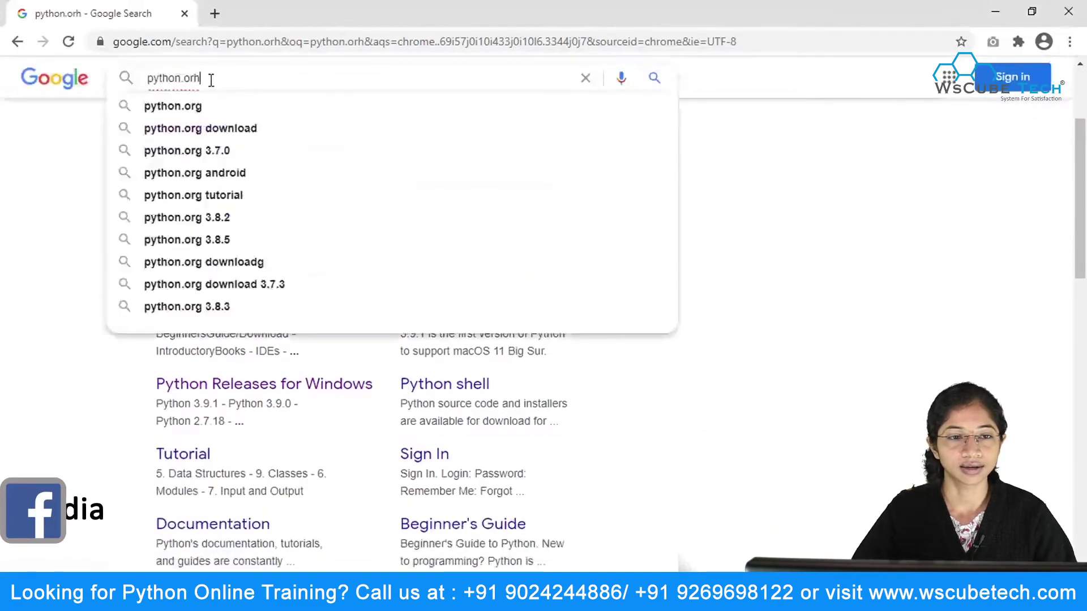
key(BackSpace)
text(g)
key(Return)
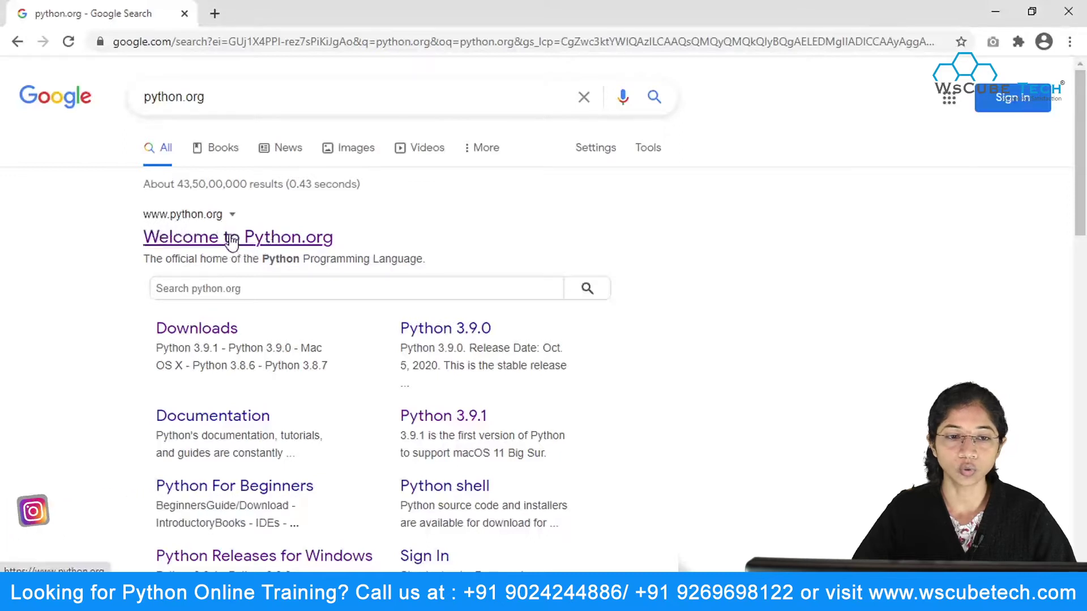
click(198, 241)
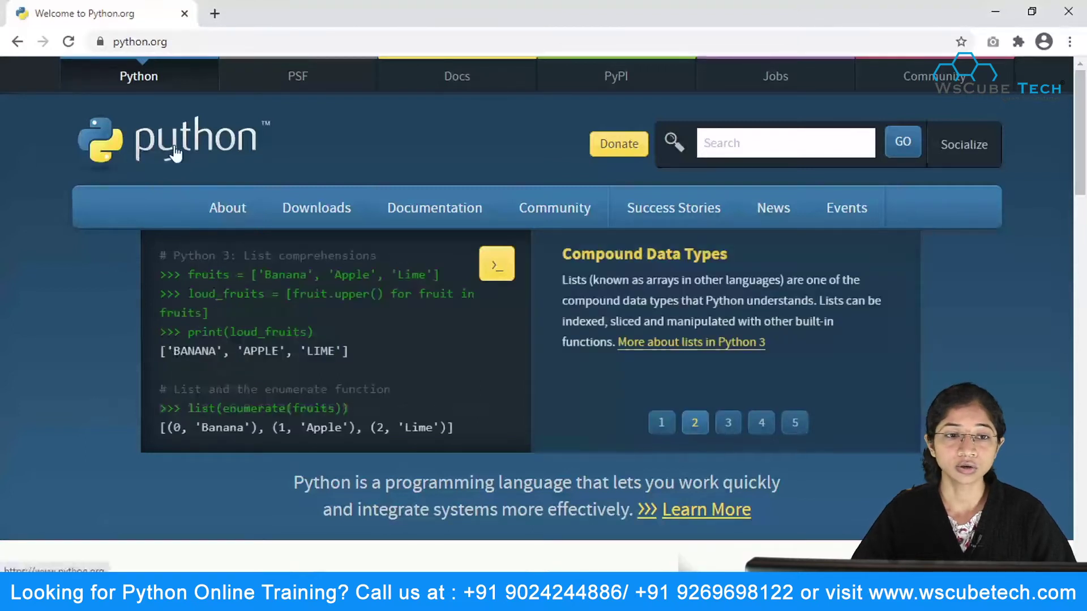
- Download python-3.9.1-amd64.exe from the python.org Downloads menu and launch it
mouse_move(297, 223)
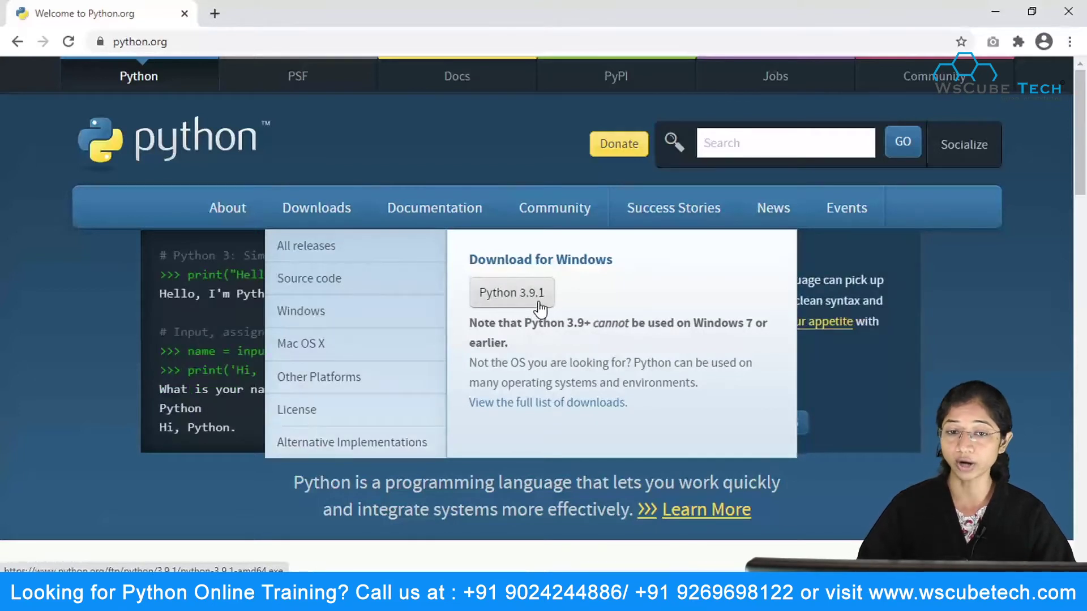
click(525, 295)
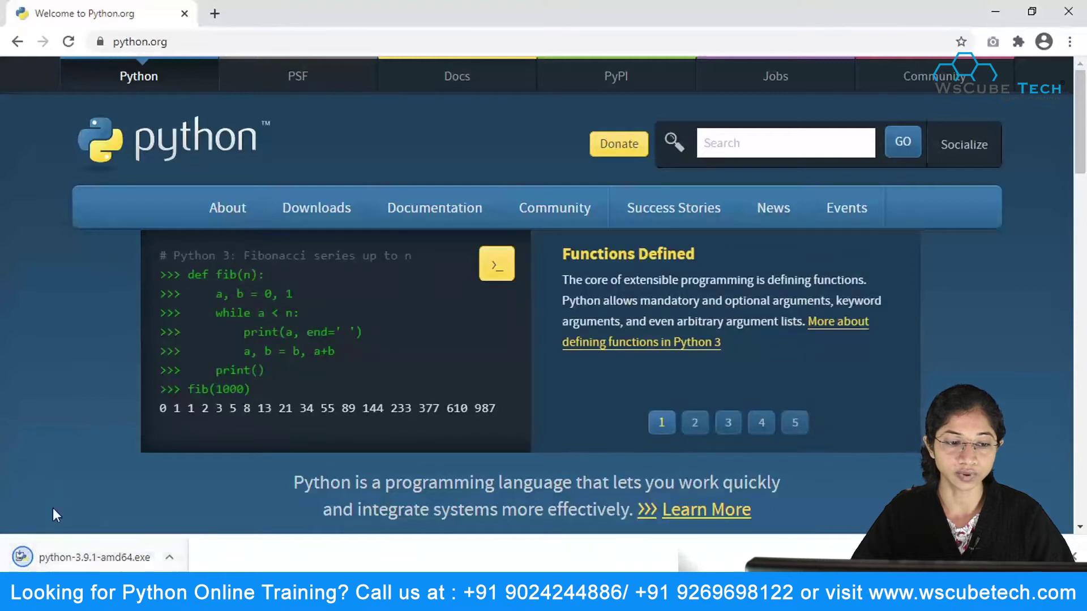
click(65, 559)
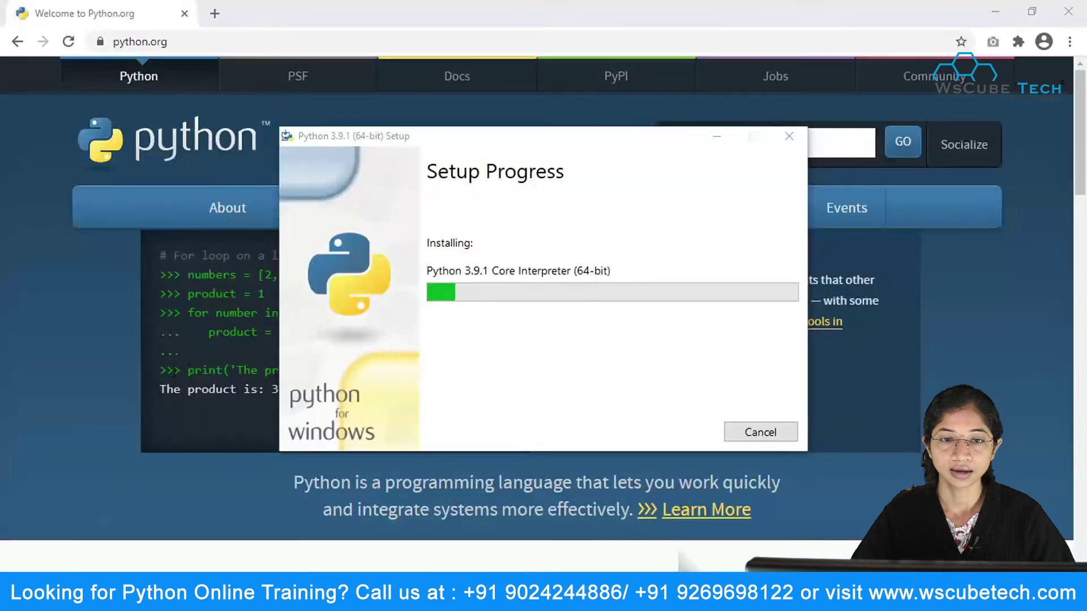
- Minimize Chrome while Python 3.9.1 installs, then close the successful setup window
click(991, 9)
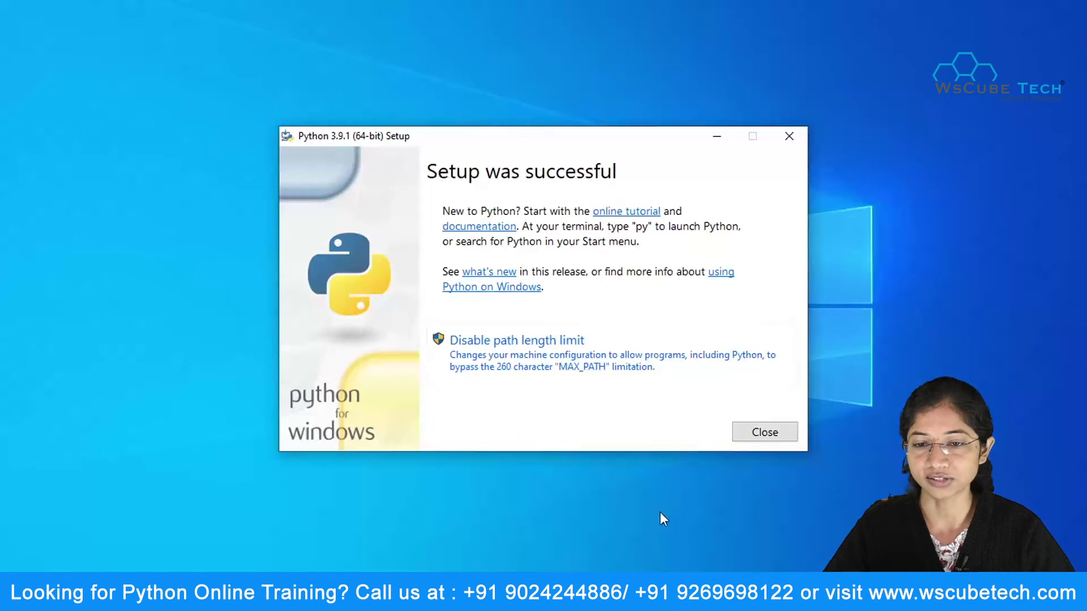
click(772, 439)
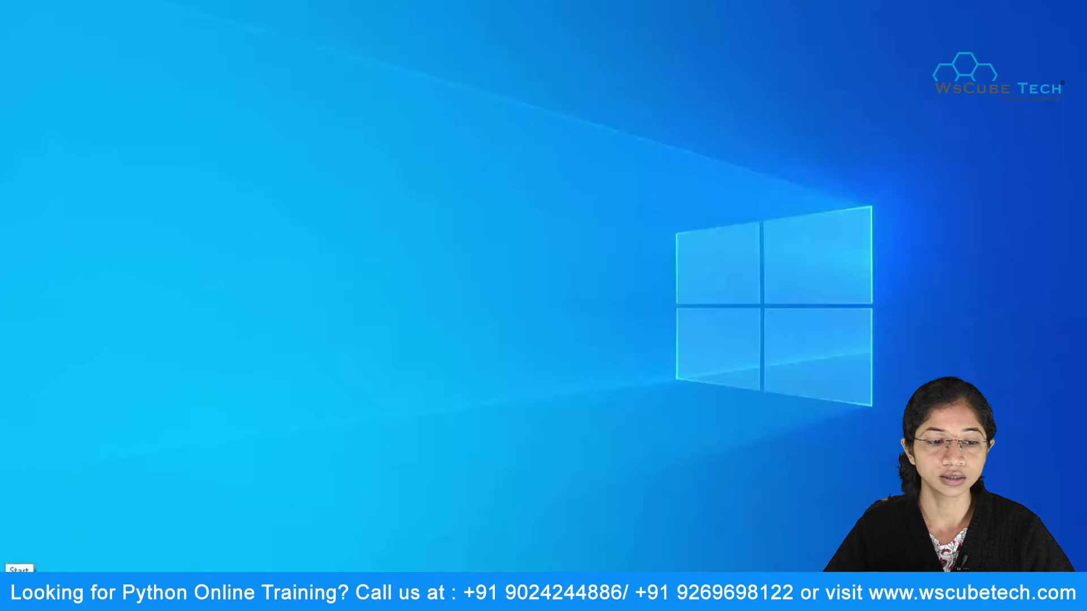
- Launch IDLE (Python 3.9 64-bit) from the Start menu's Recently added list
click(14, 600)
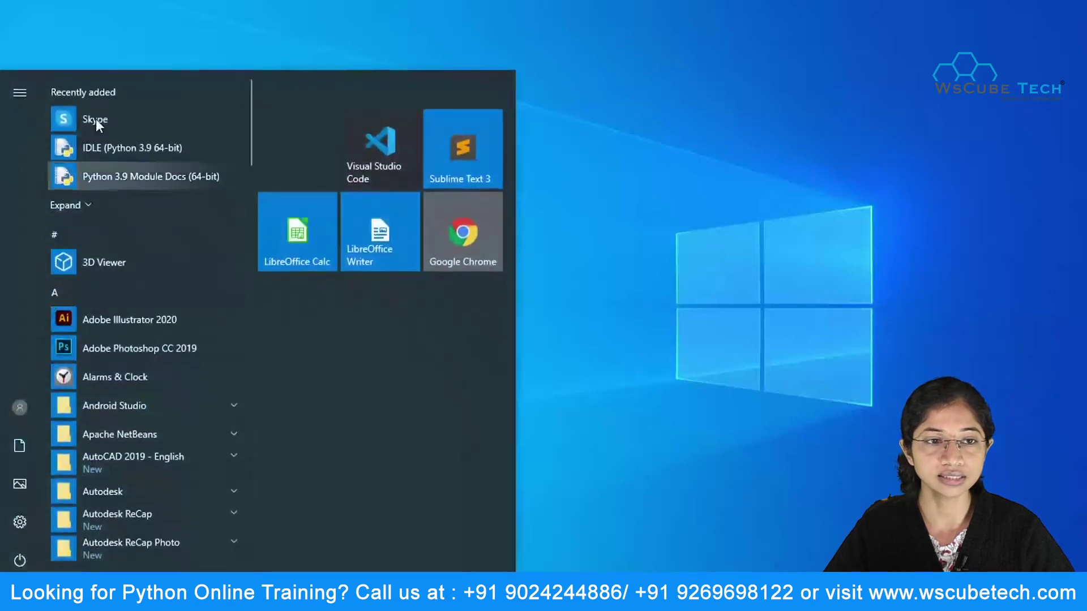
click(84, 207)
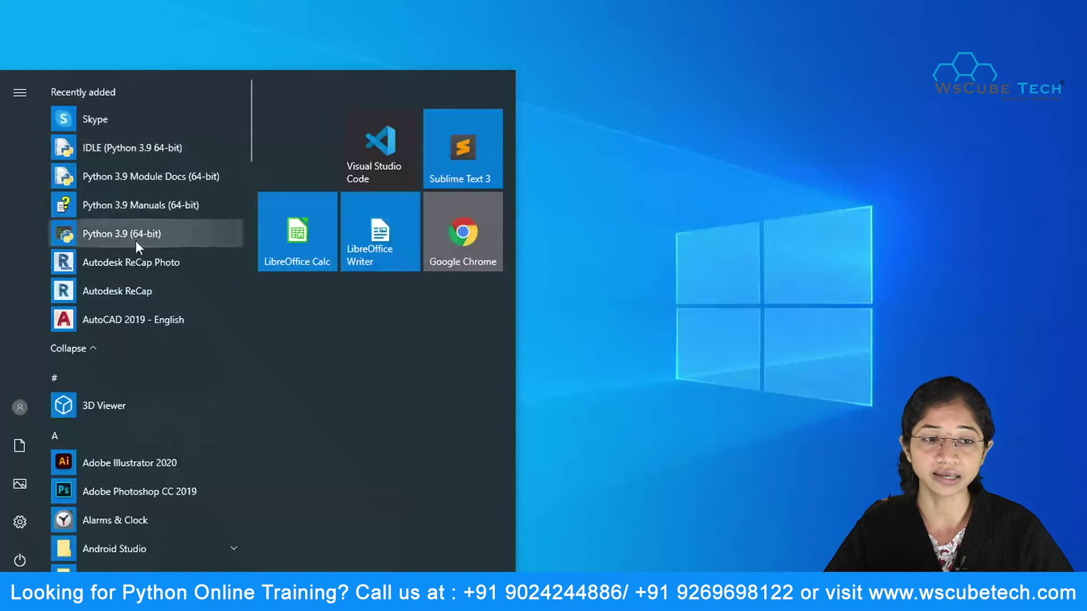
click(114, 158)
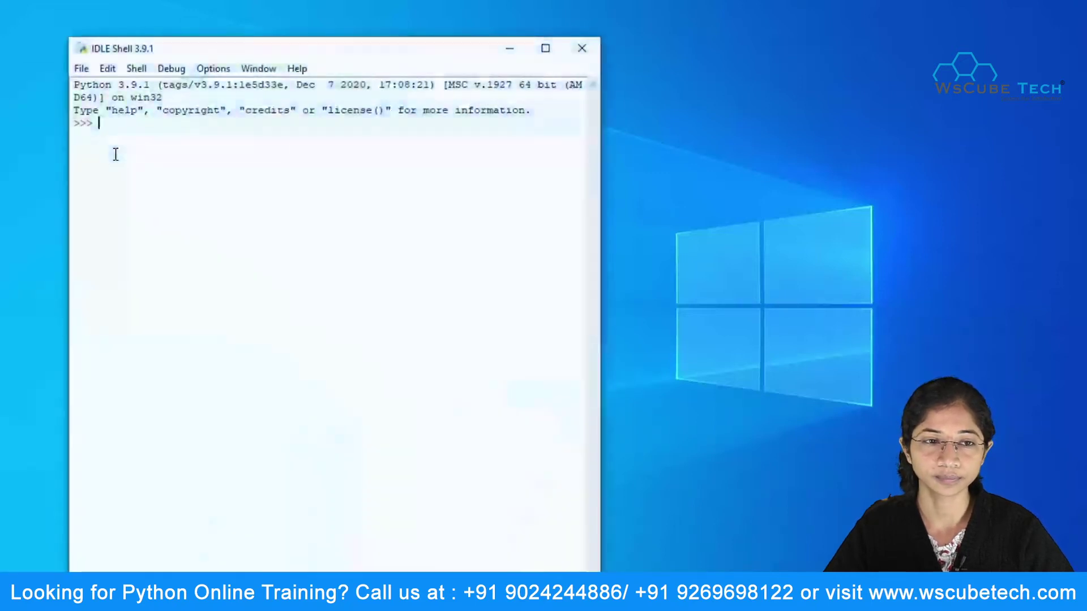
- Maximize the IDLE shell and run print('Welcome To WsCube tech')
click(546, 48)
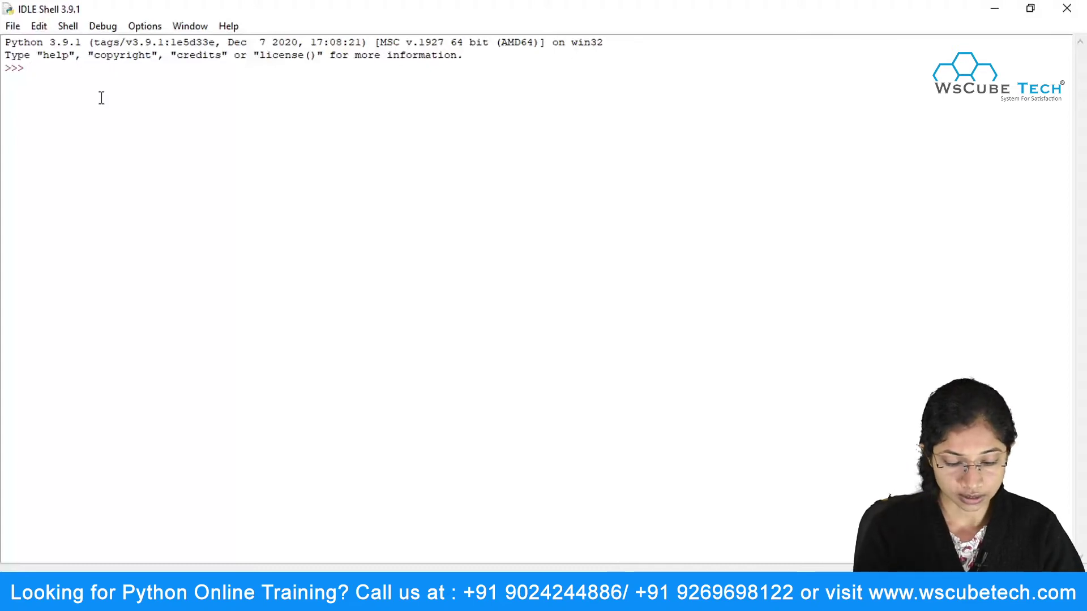
text(print('Welcome T)
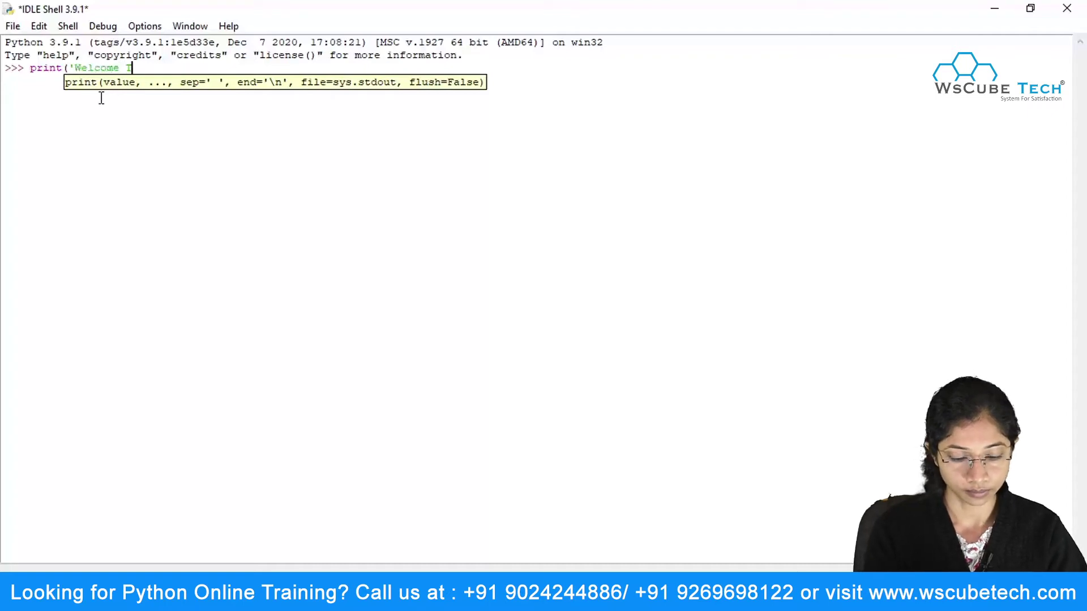
text(o WsCub)
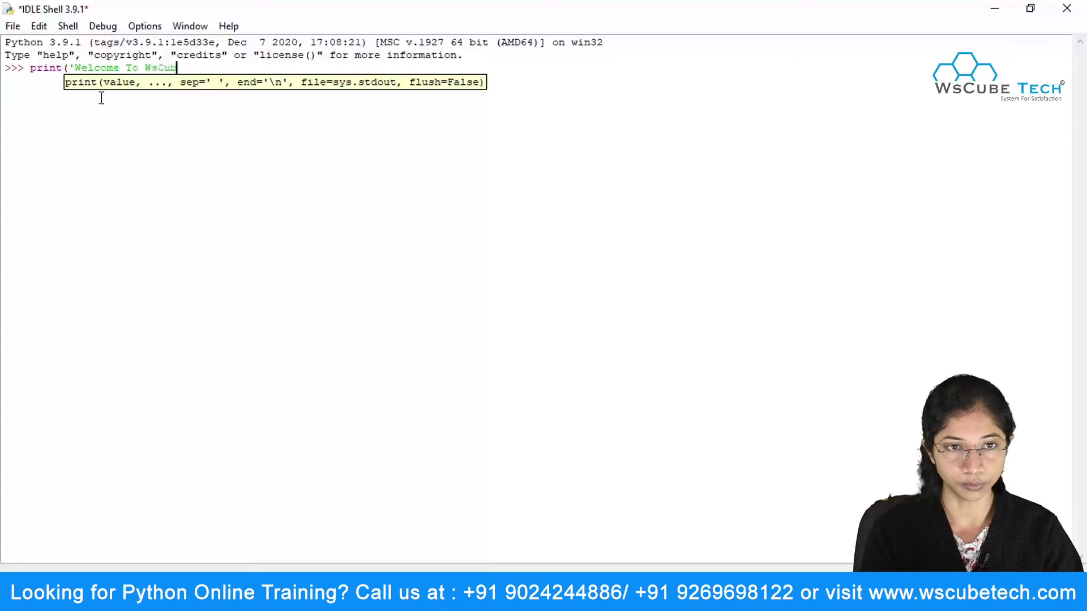
text(e tec)
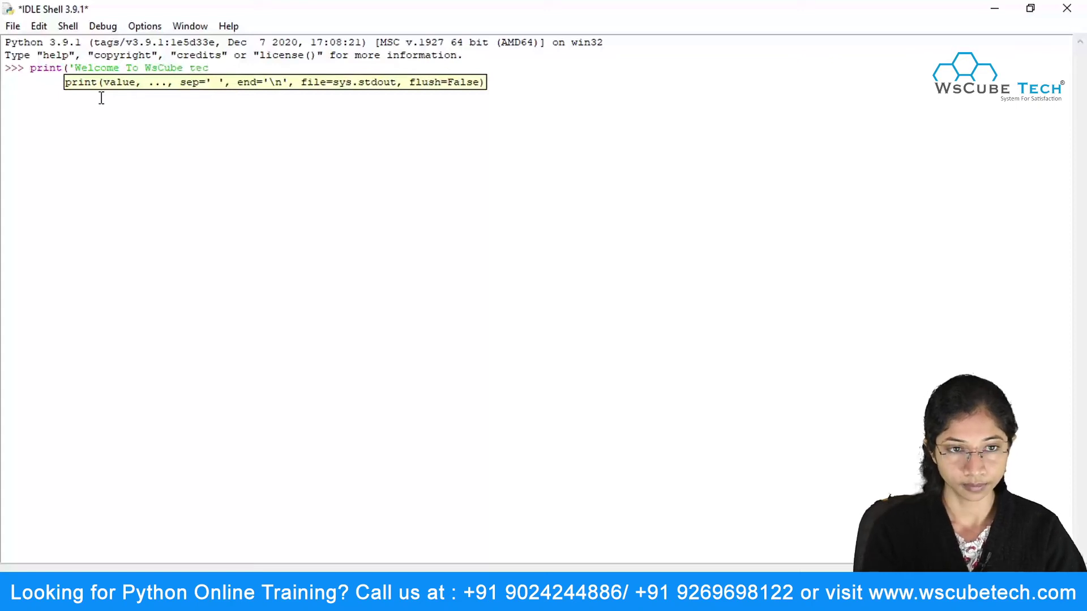
text(h'))
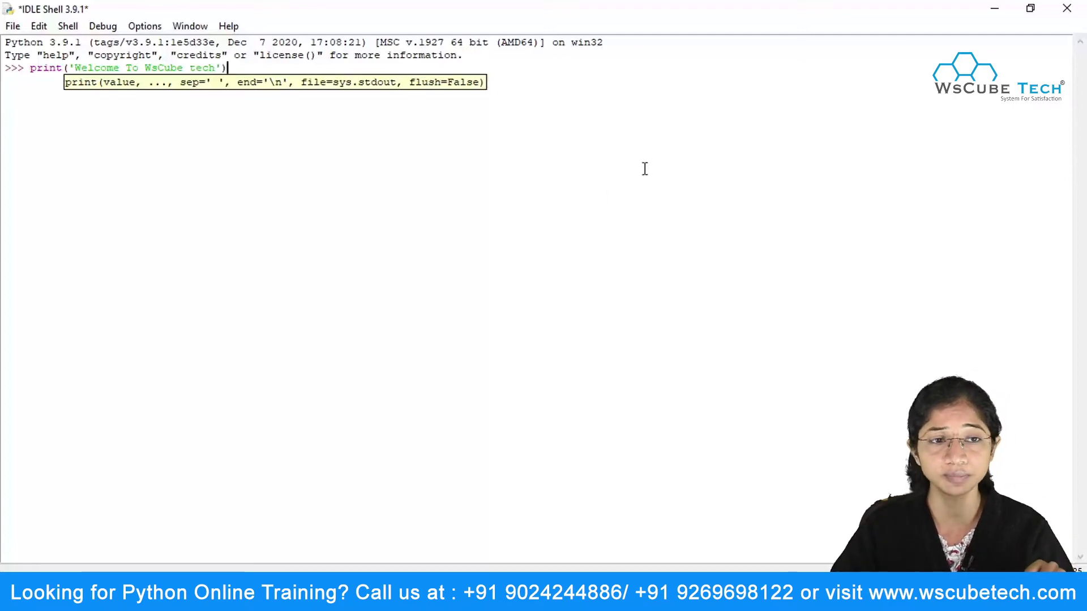
key(Return)
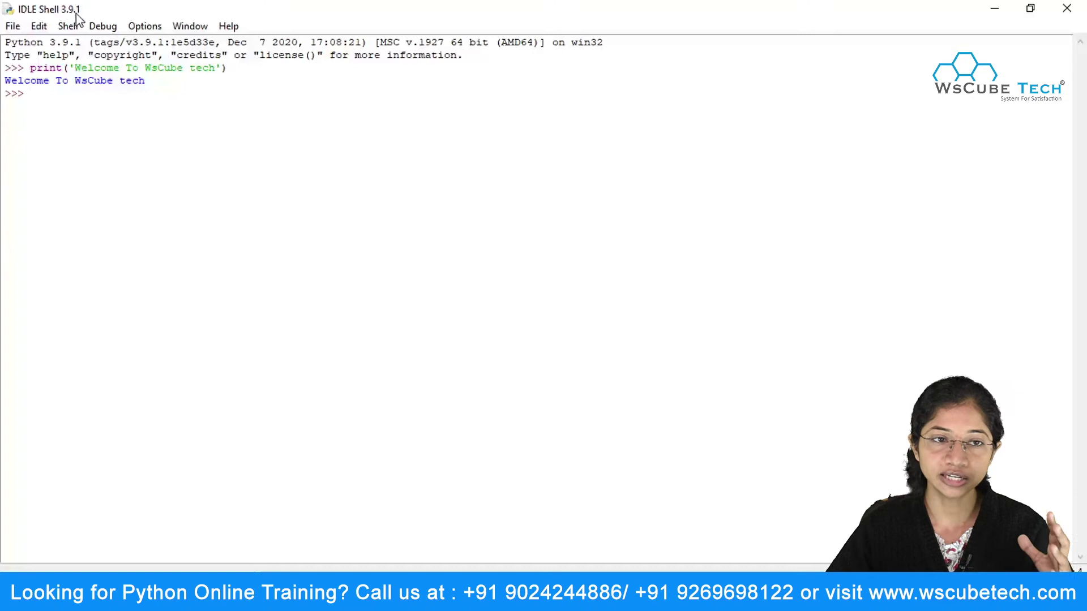
click(10, 32)
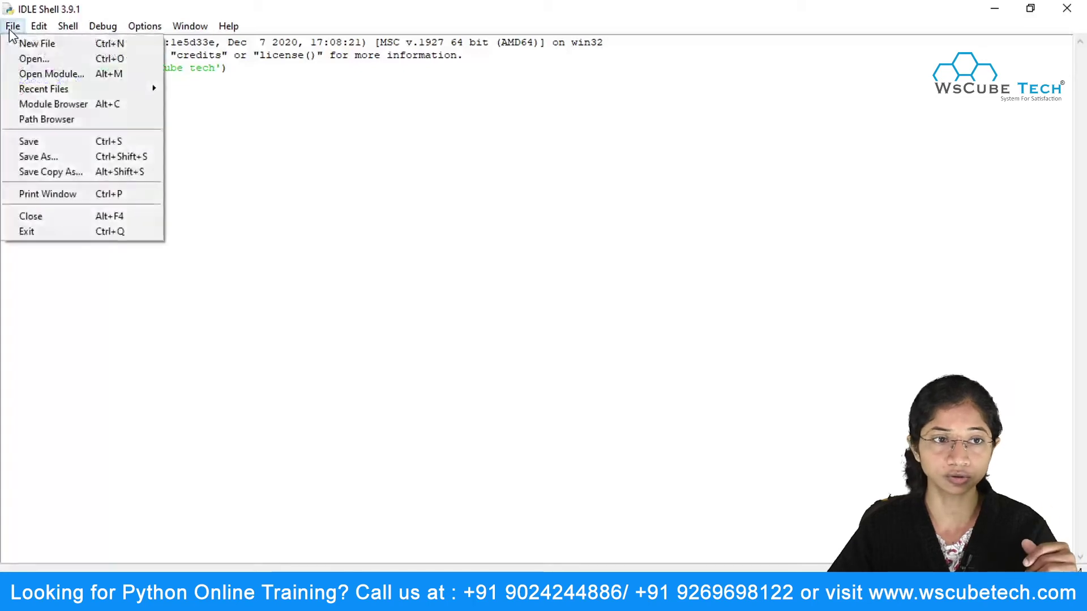
- Create a new editor file and paste the shell's print('Welcome To WsCube tech') line into it
click(46, 43)
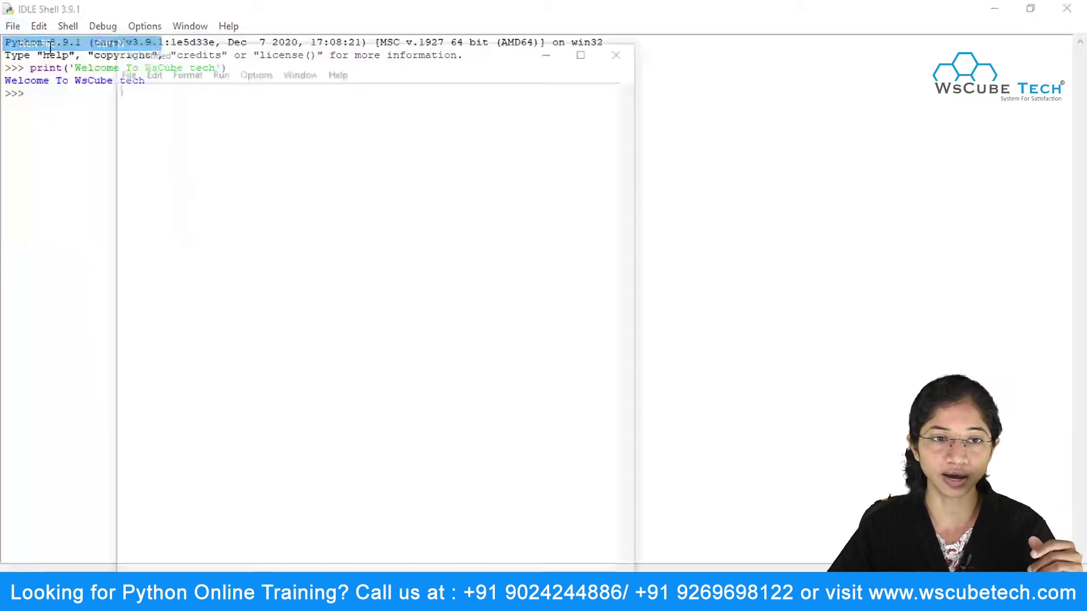
click(586, 48)
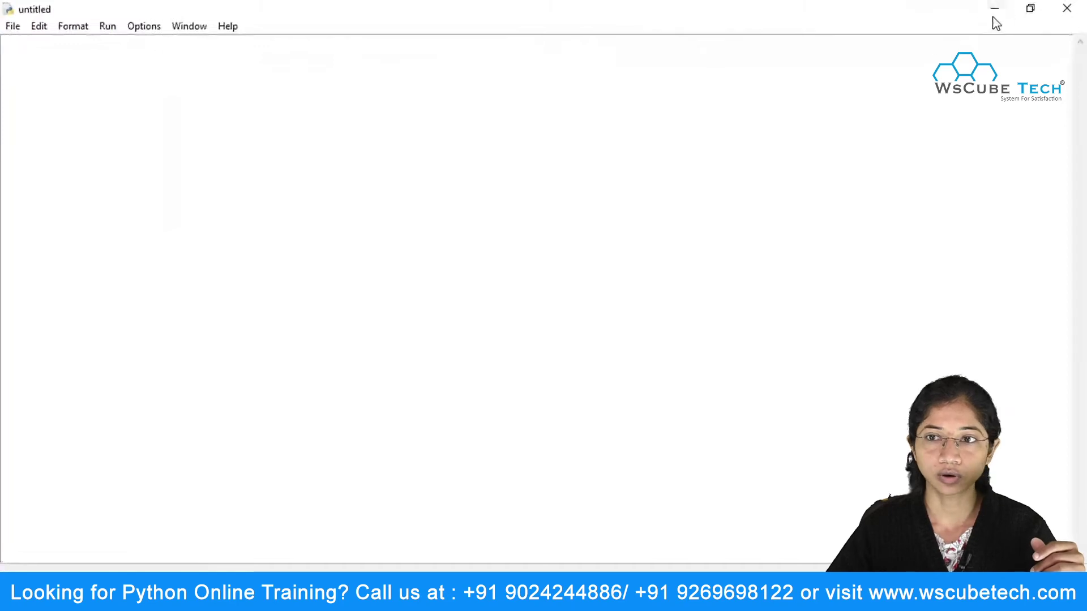
click(1029, 10)
click(75, 75)
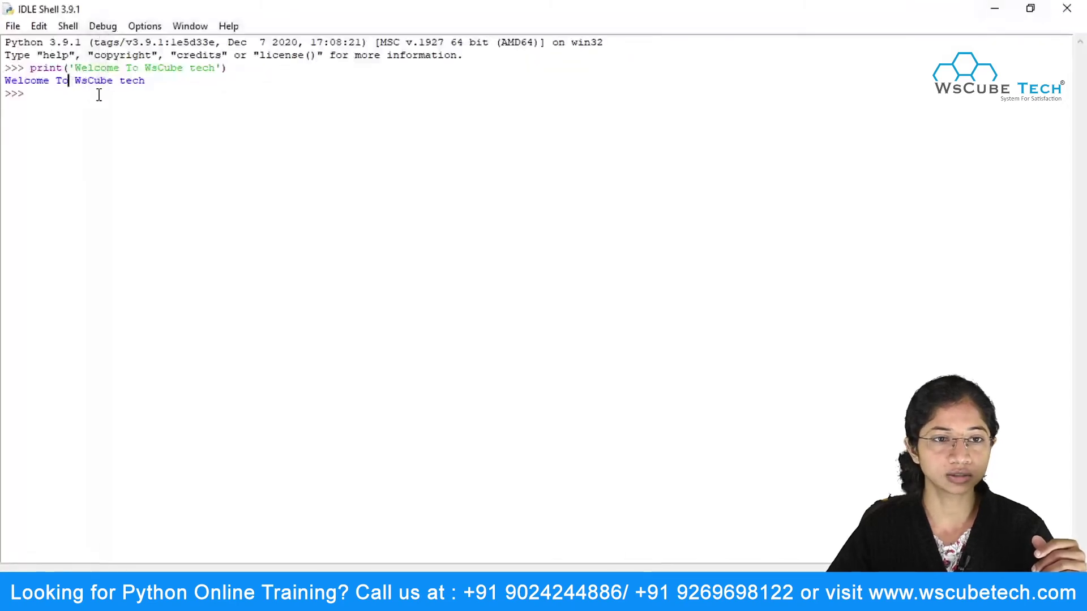
drag(228, 68, 30, 68)
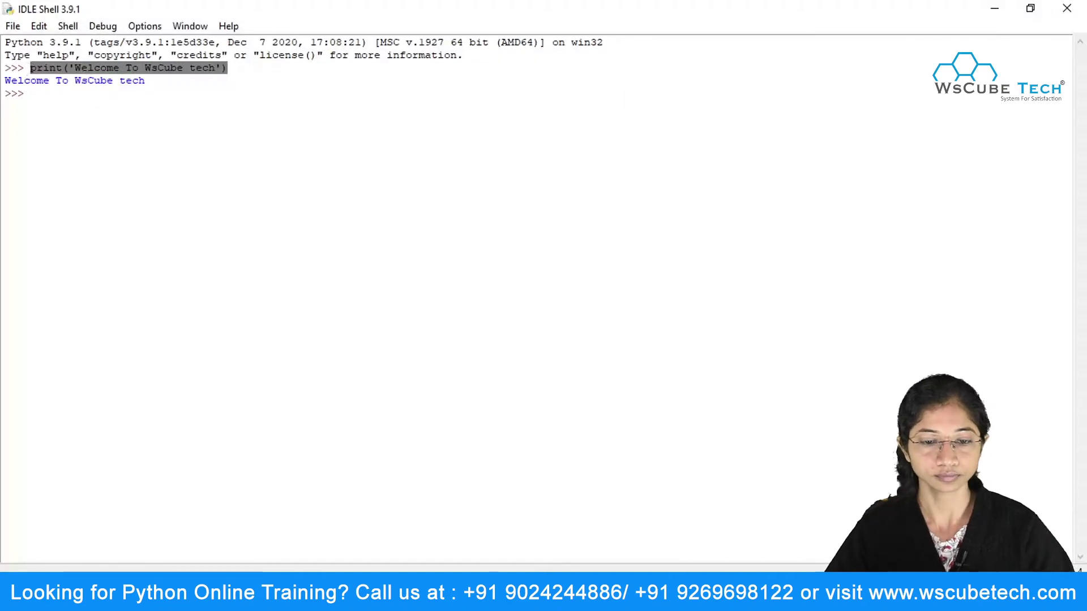
click(512, 555)
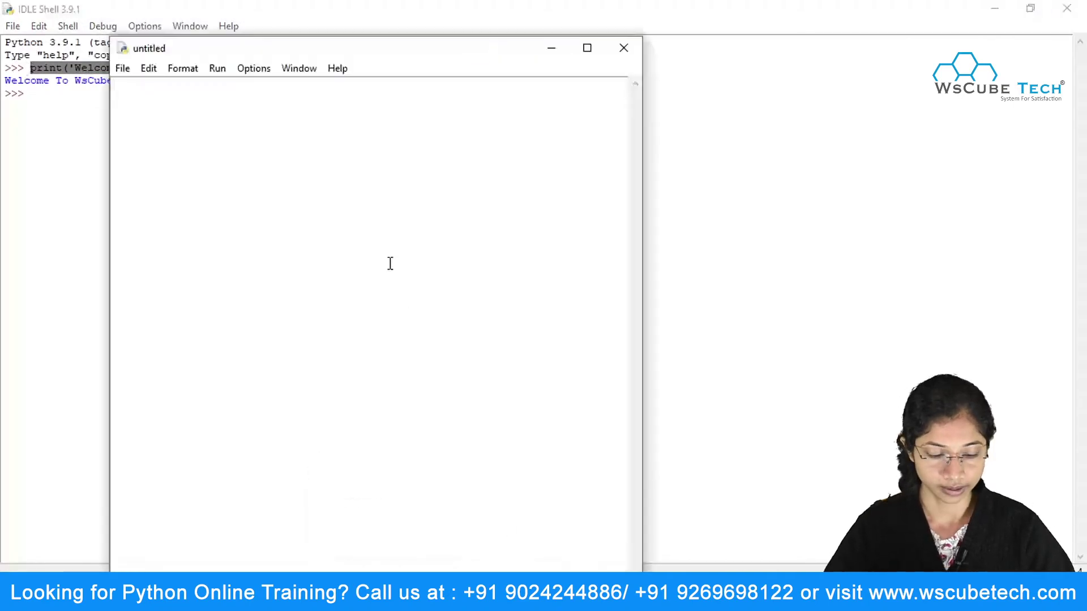
text(print('Welcome To WsCube tech'))
- Save the script to the Desktop as hello.py
click(587, 49)
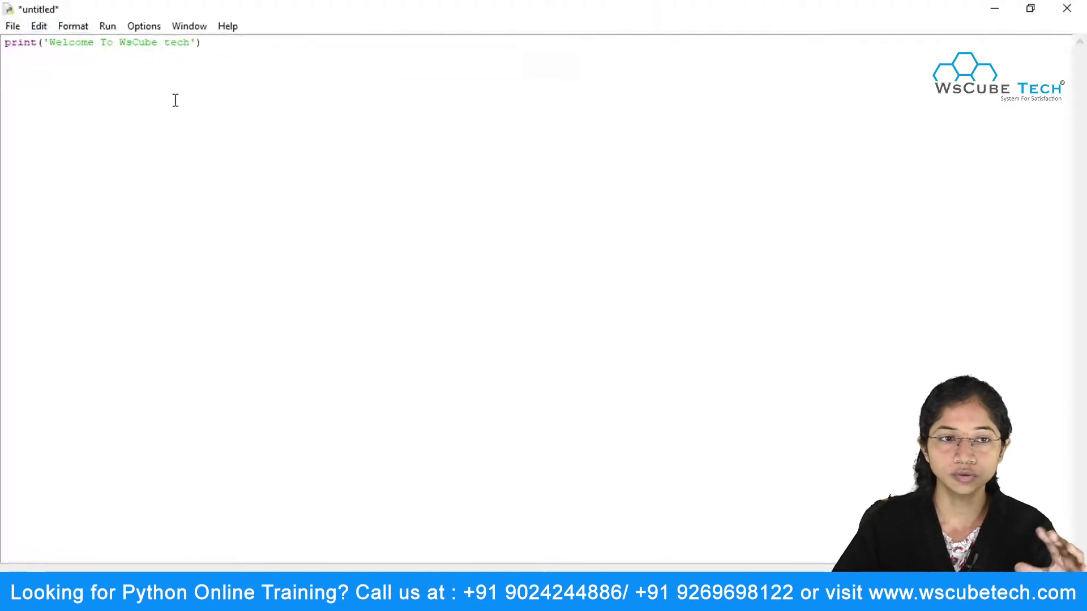
click(12, 26)
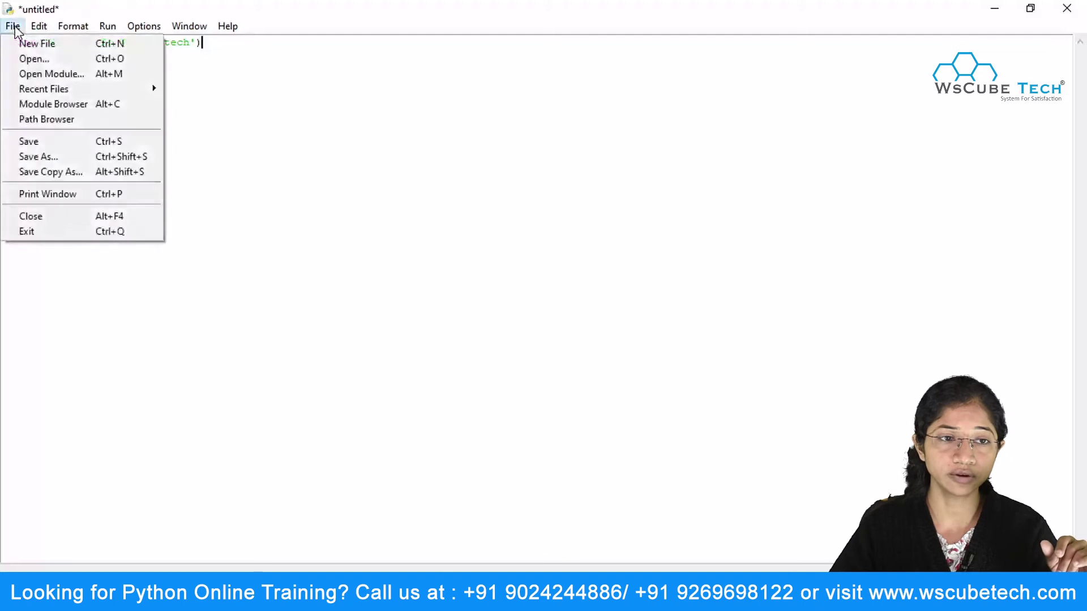
click(29, 141)
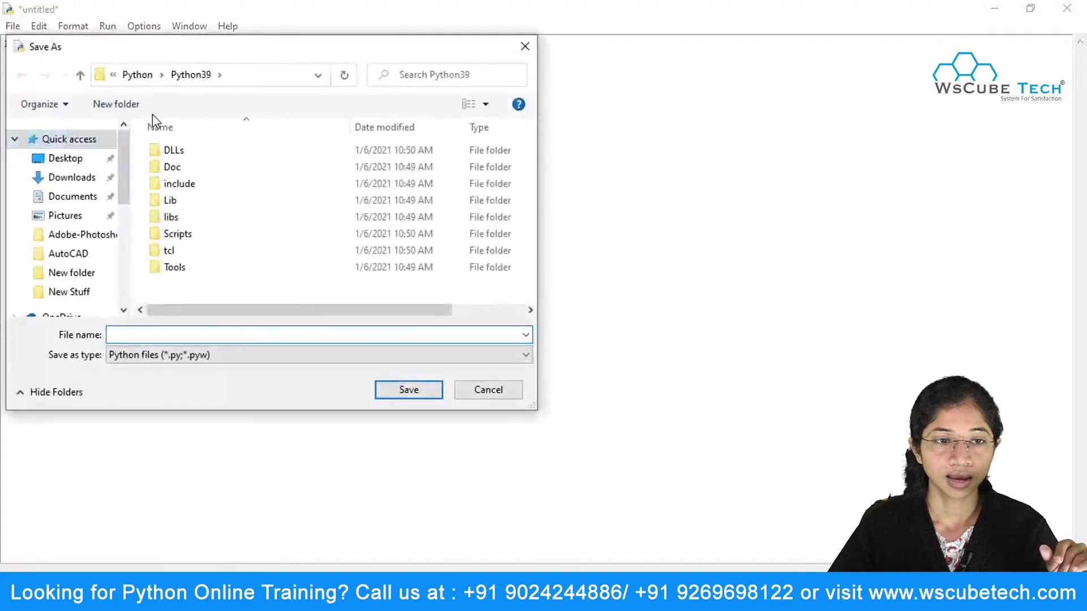
click(66, 163)
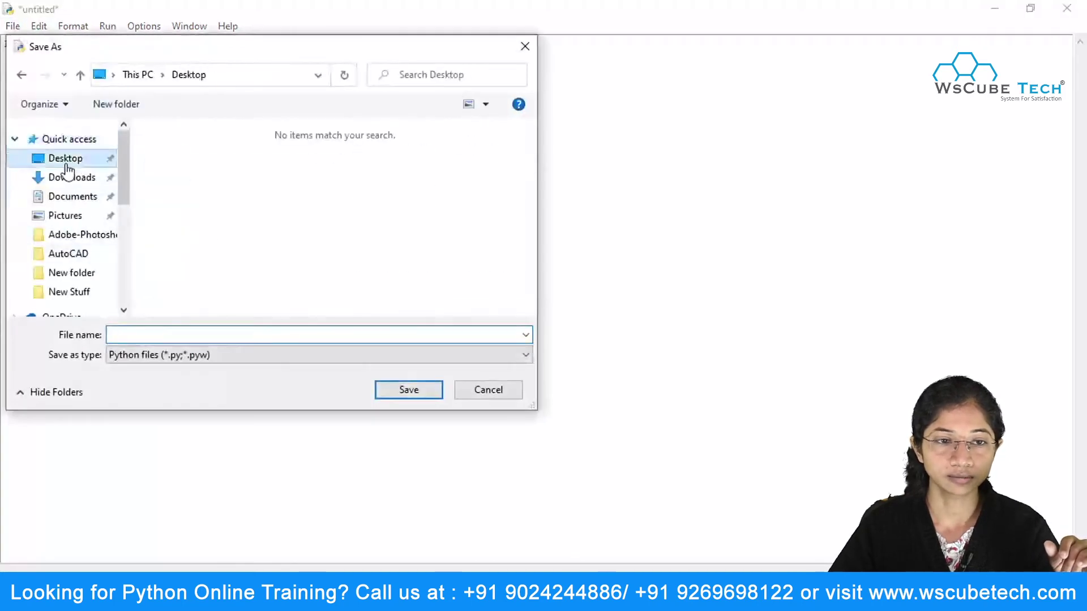
click(135, 334)
text(hello)
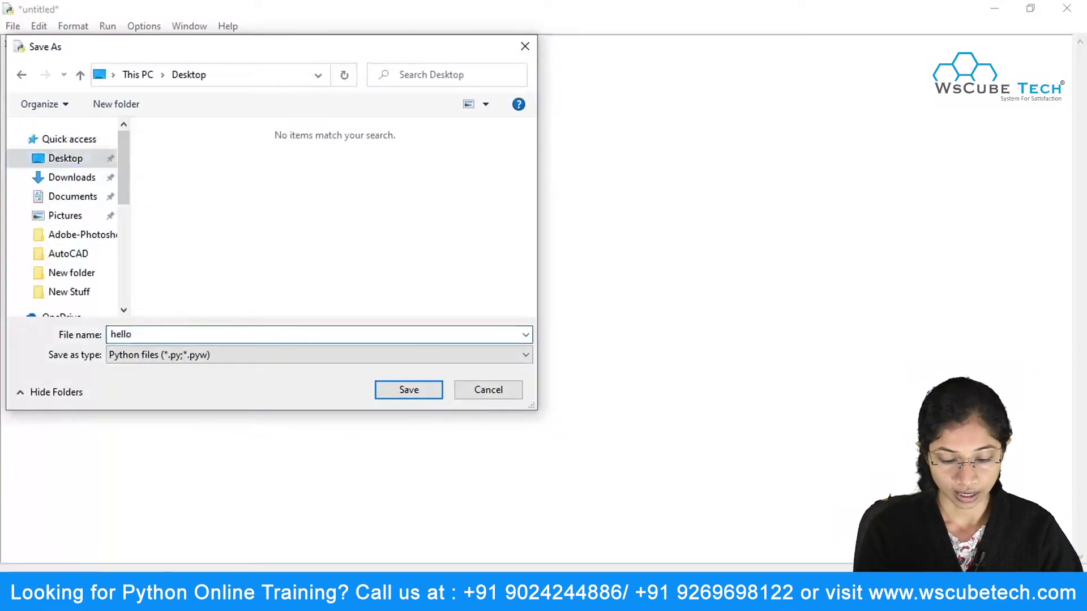
text(.py)
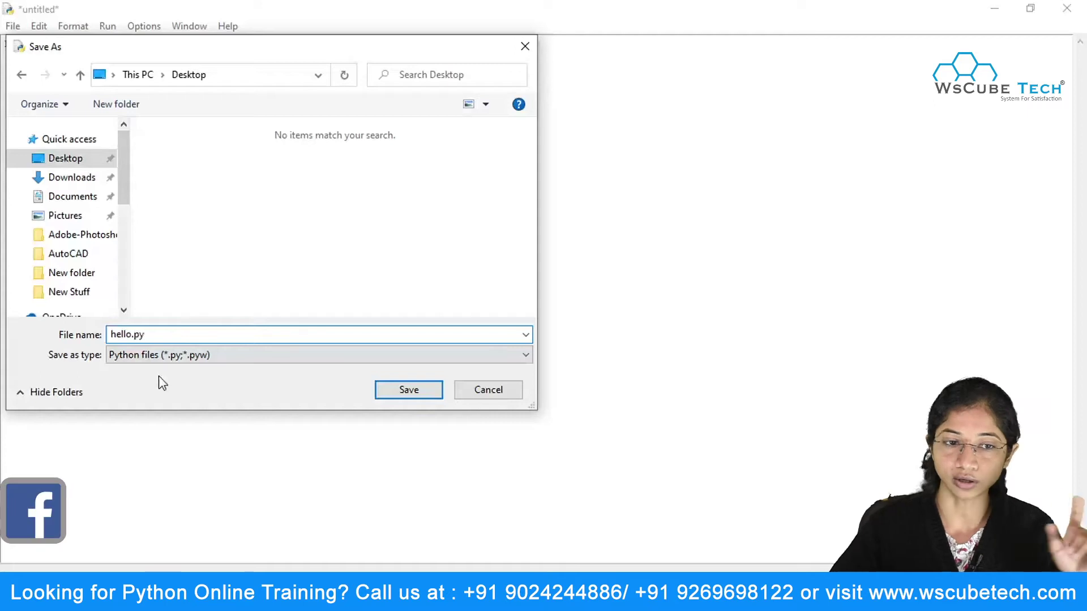
click(406, 391)
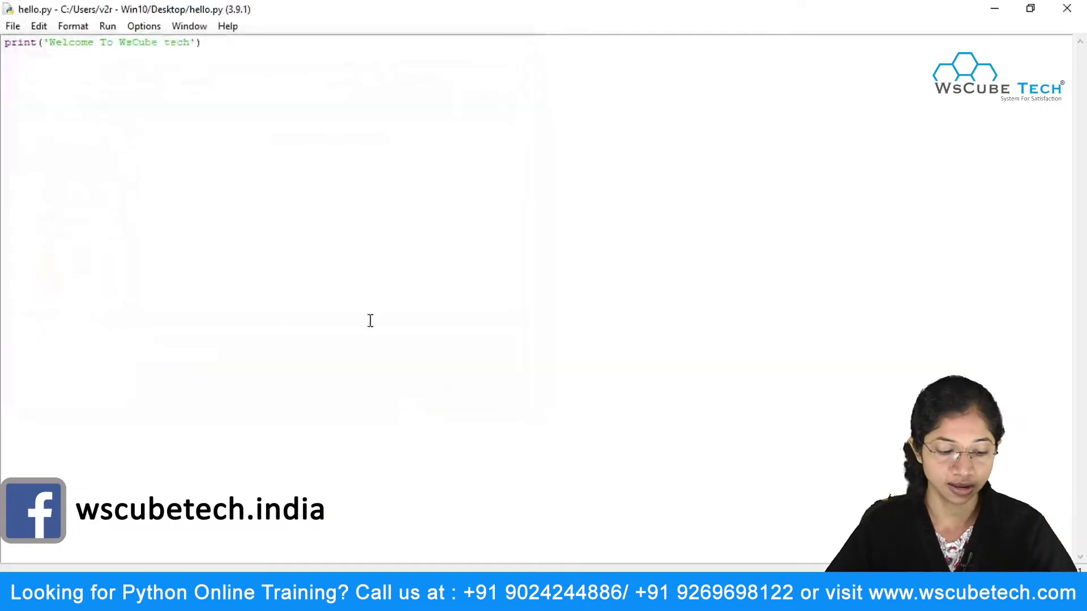
click(108, 26)
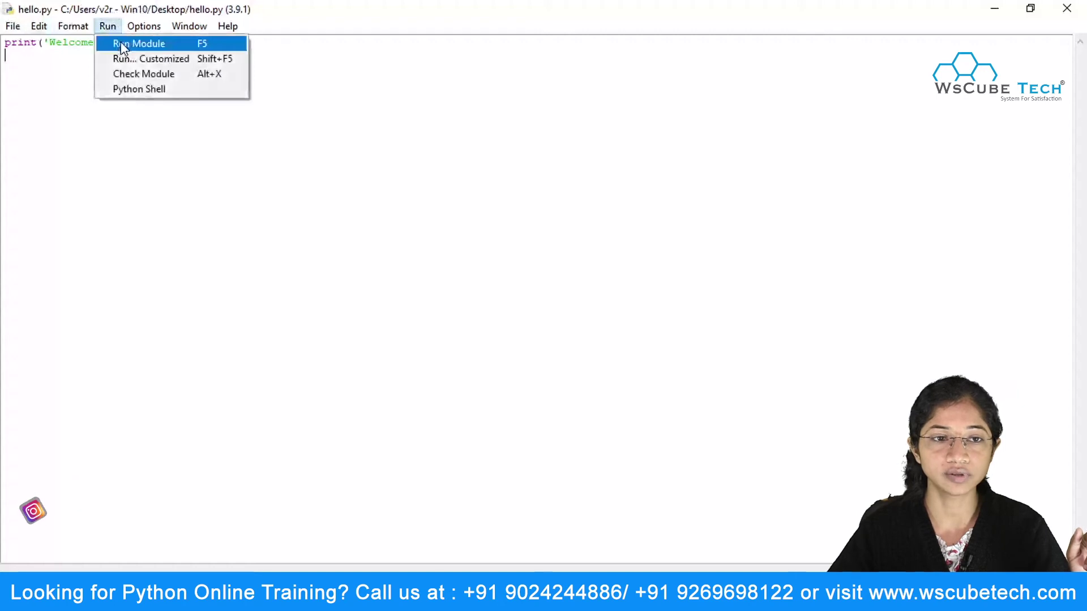
- Run hello.py with Run Module
click(119, 44)
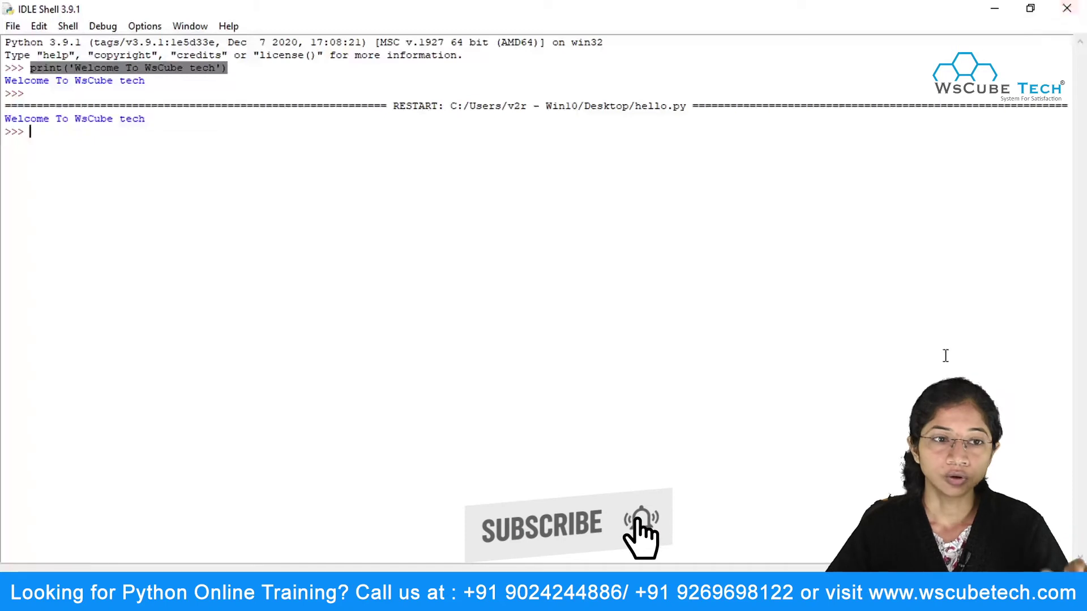
- Quit the shell with exit(), confirm the Kill prompt, and close the hello.py editor
text(exit())
key(Return)
key(Return)
text(exit)
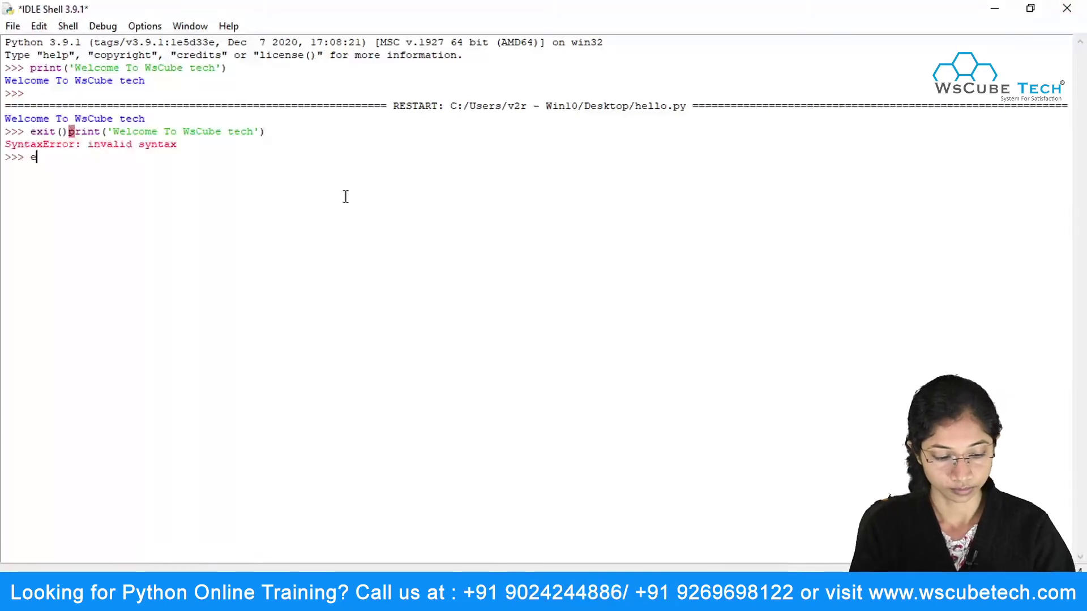
text(())
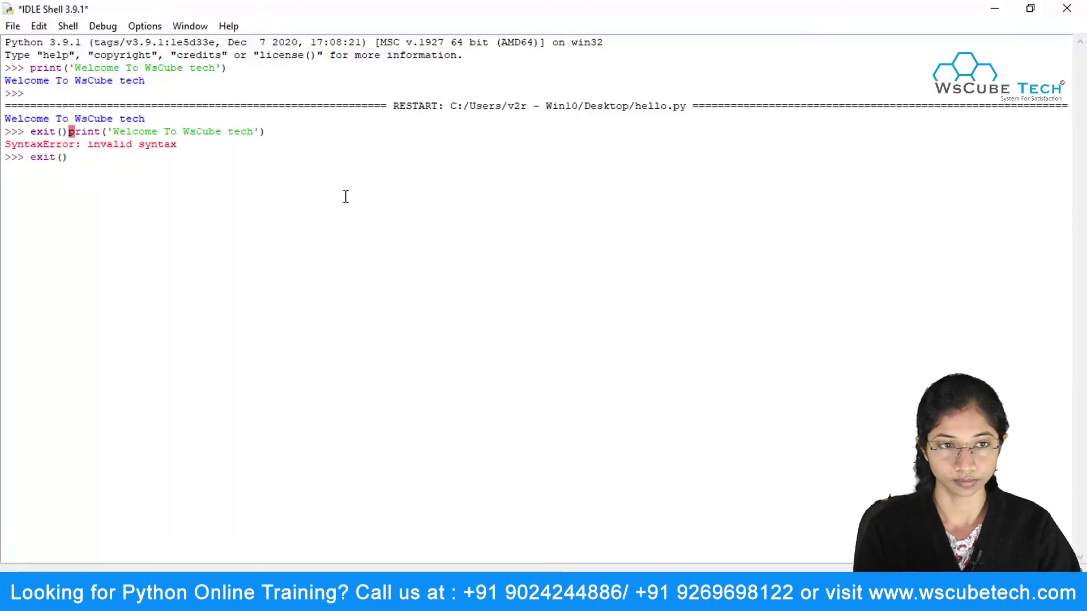
key(Return)
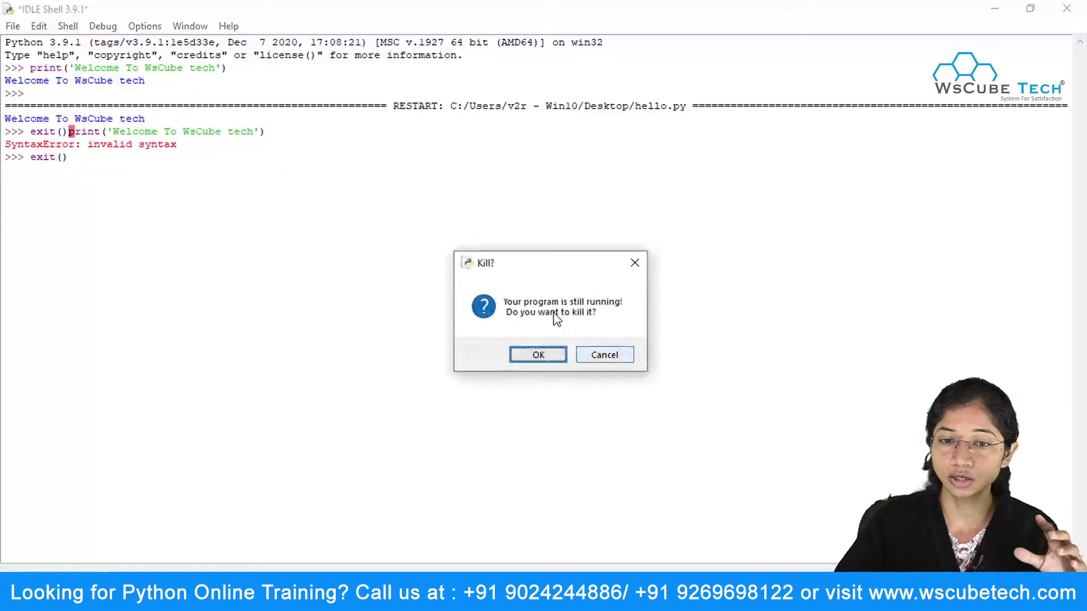
click(539, 355)
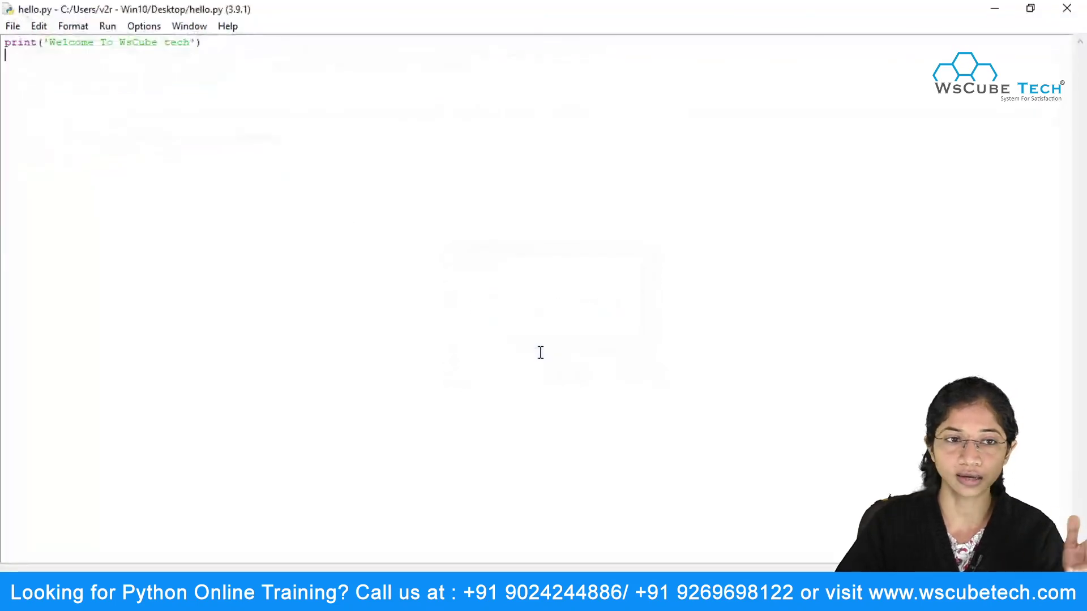
click(1066, 7)
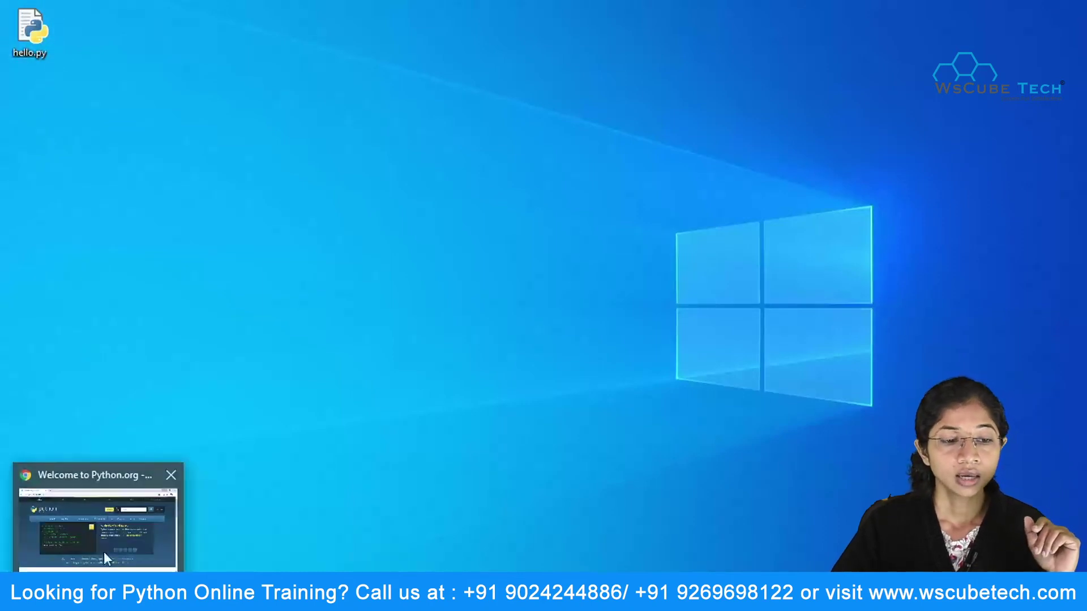
- Launch Python 3.9 (64-bit) from the Start menu's Recently added list
key(super)
click(87, 207)
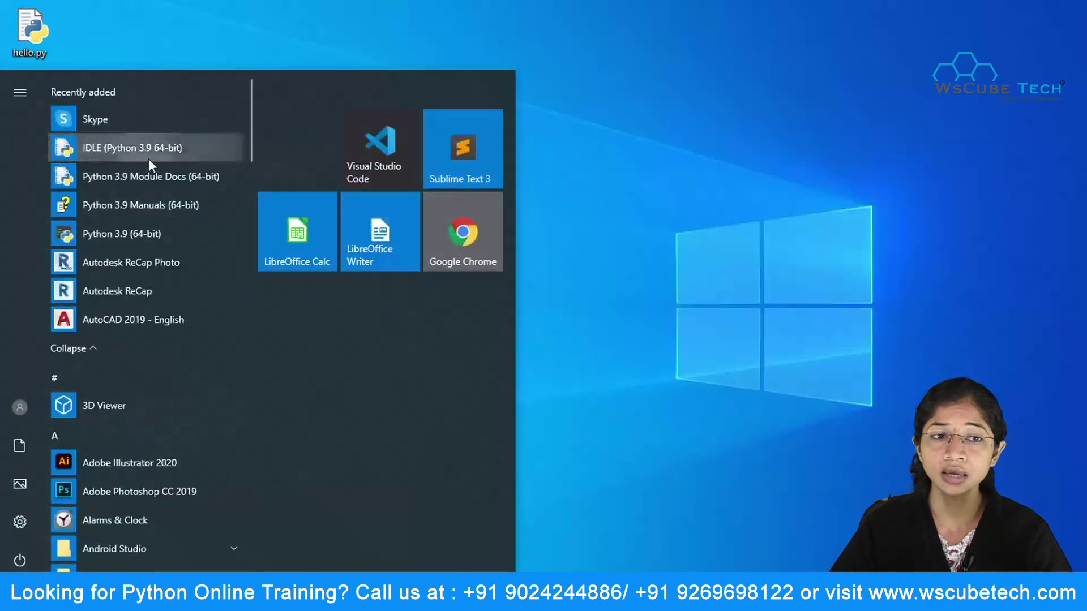
click(114, 236)
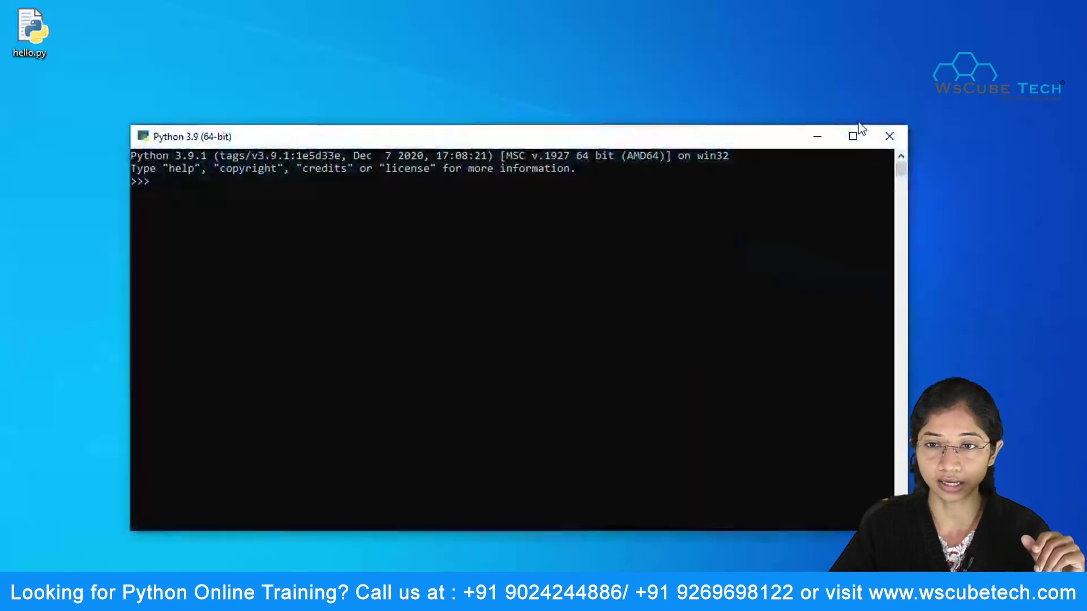
- Maximize the console, run print('Welcome To WsCube Tech'), then exit() the console
click(853, 135)
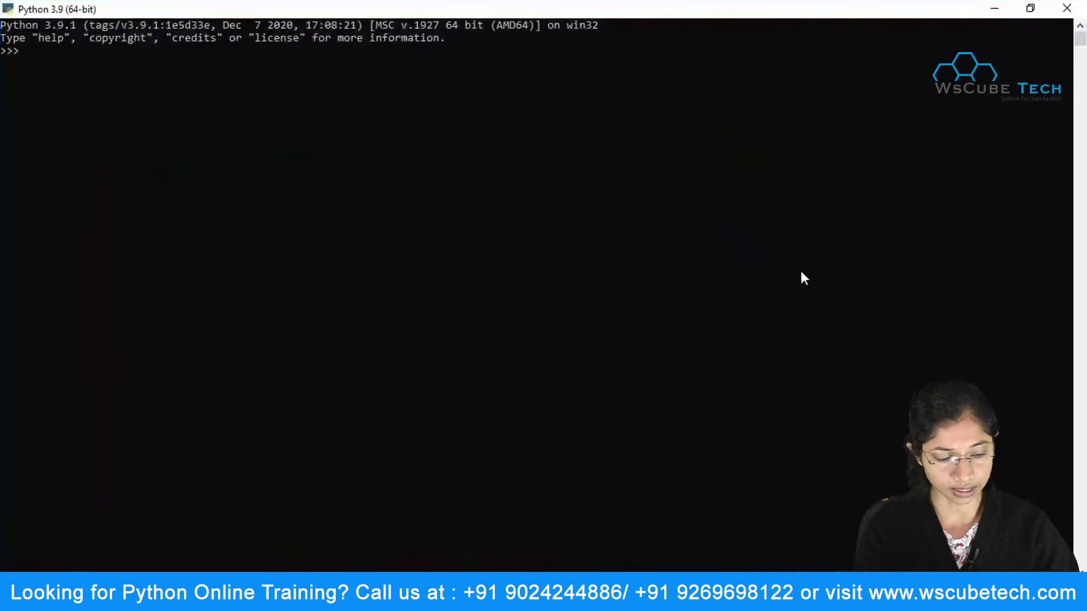
text(print('Welcome T)
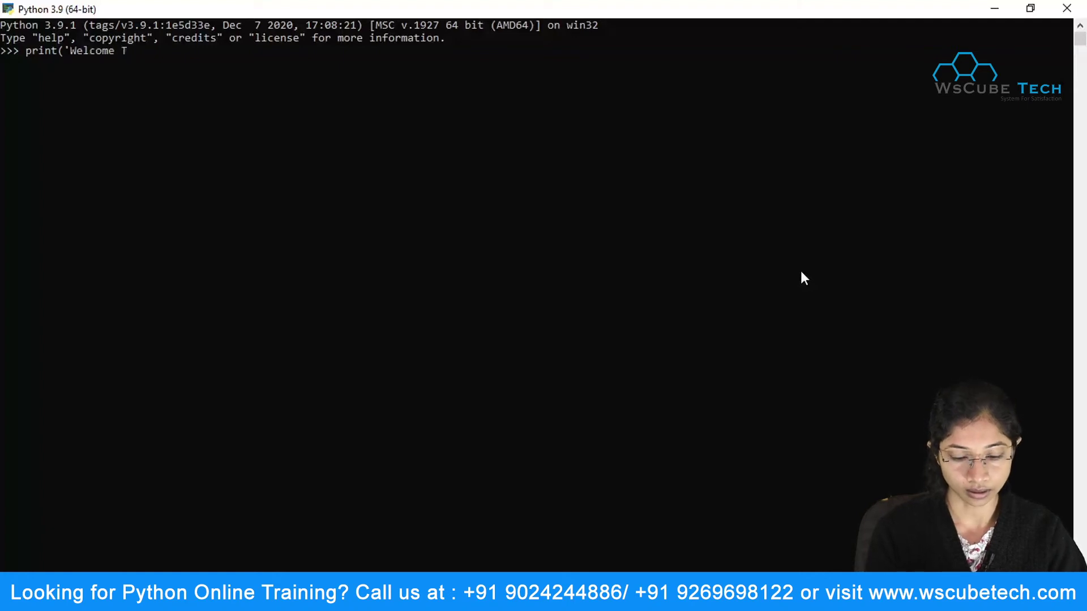
key(BackSpace)
text(sCube Tech)
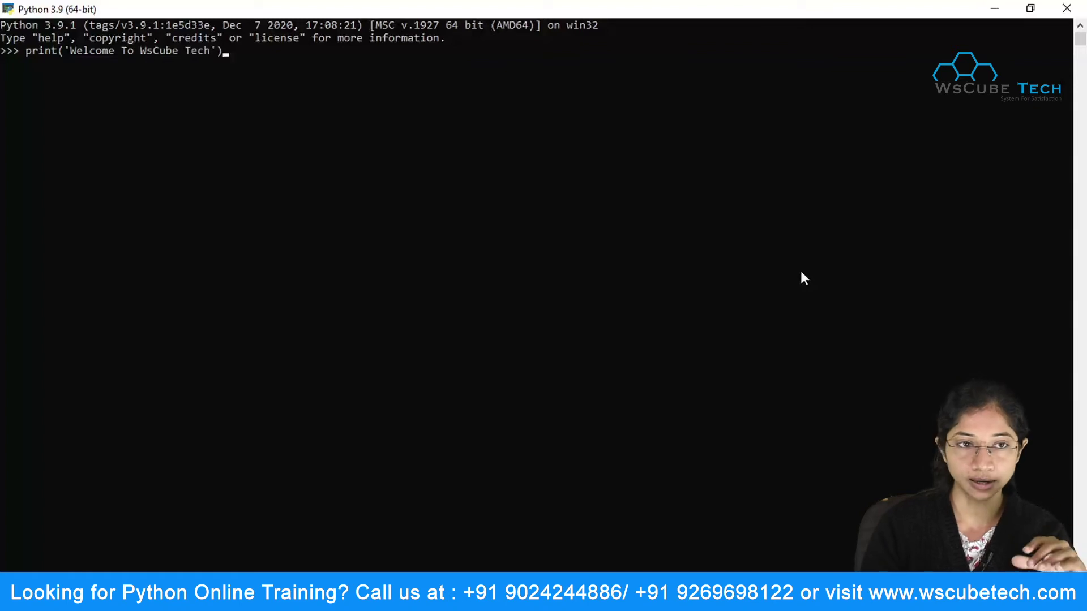
key(Return)
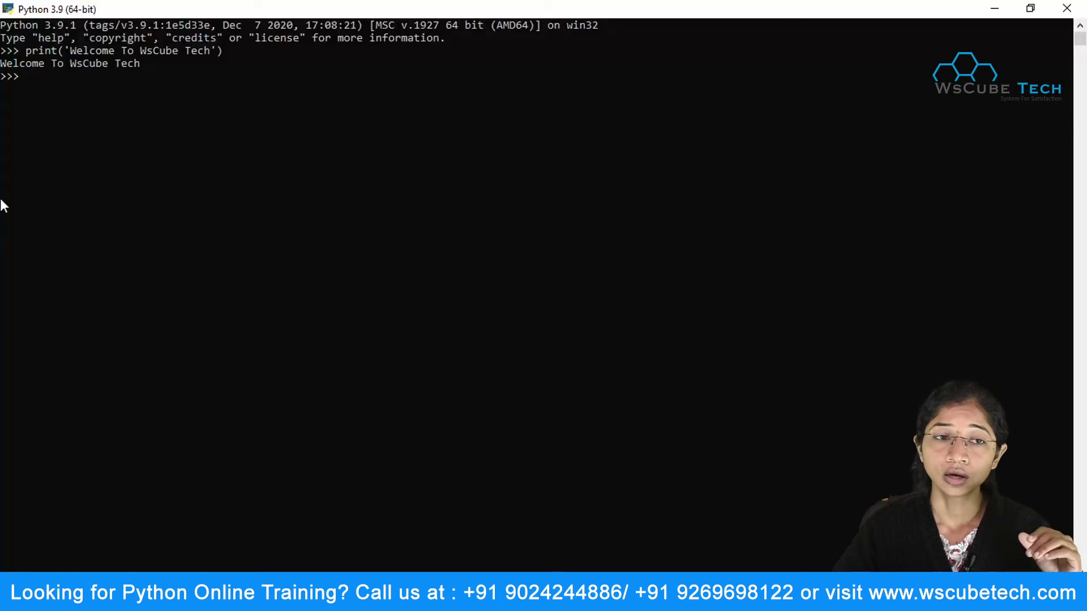
text(exit)
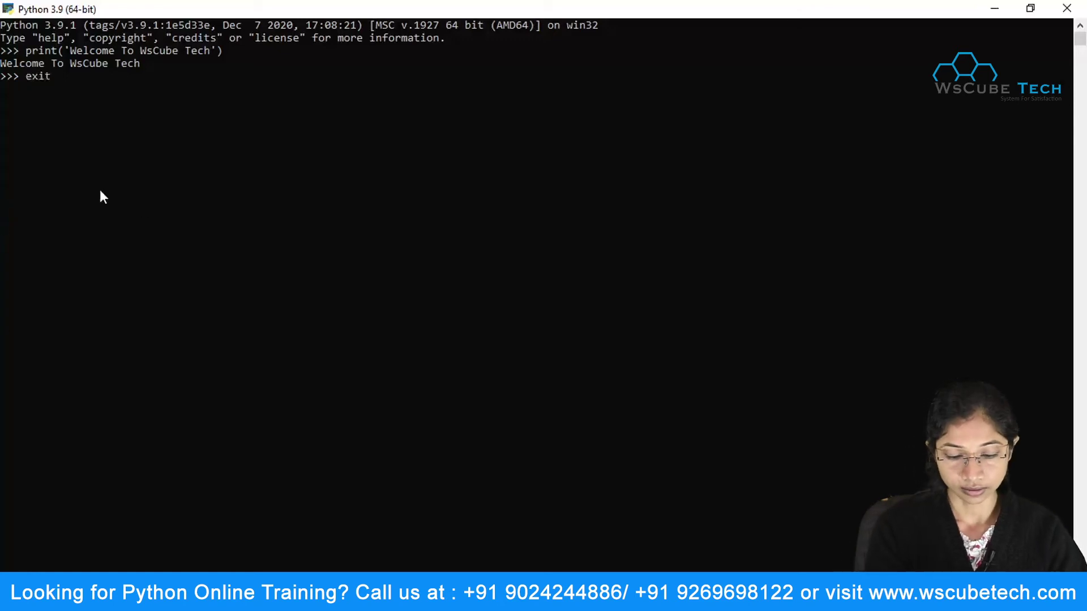
text(())
key(Return)
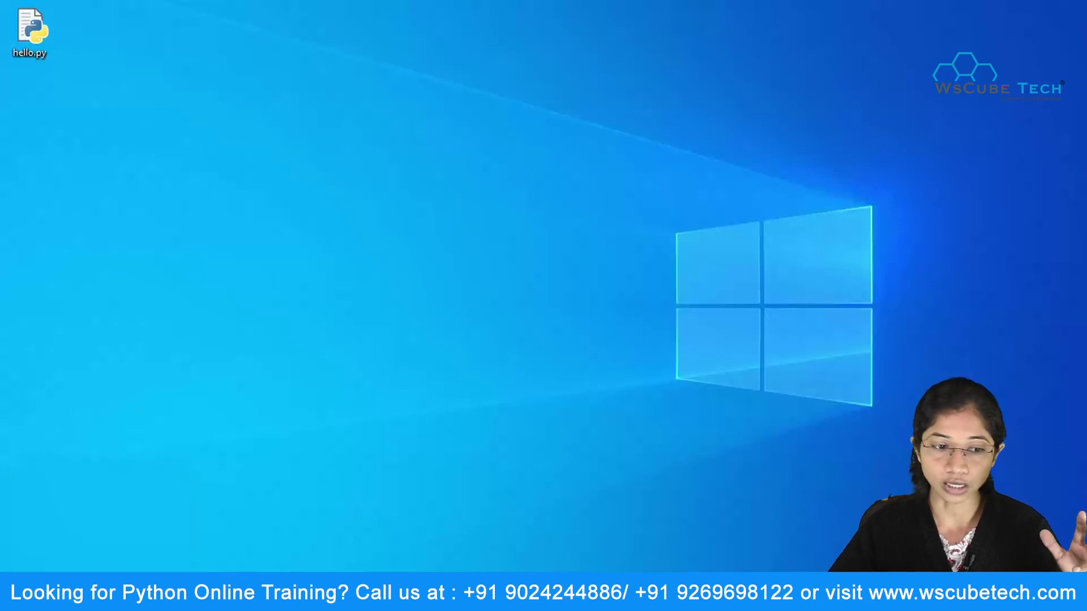
- Launch Command Prompt by searching 'comm' in the Start menu, and maximize its window
key(super)
text(comm)
click(146, 148)
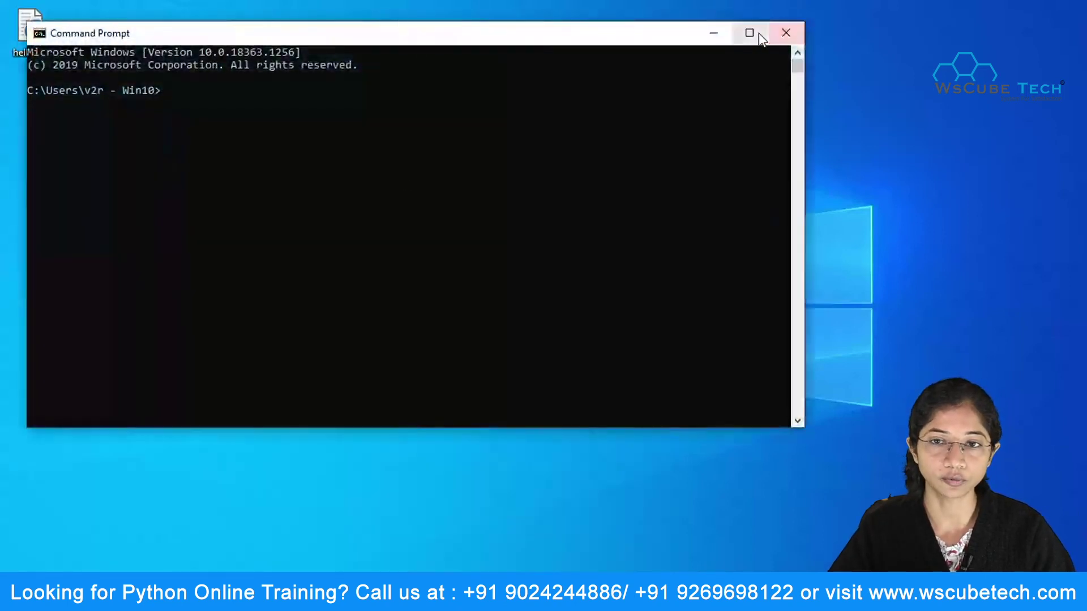
click(754, 32)
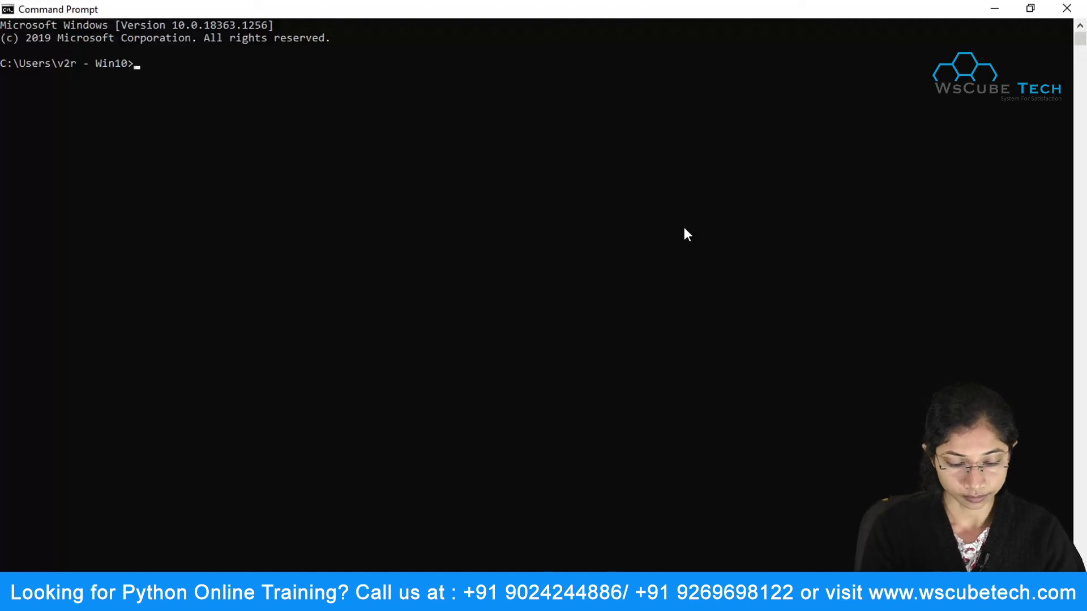
- Run python --version and pip --version, which report Python 3.9.1 and pip 20.2.3
text(ython)
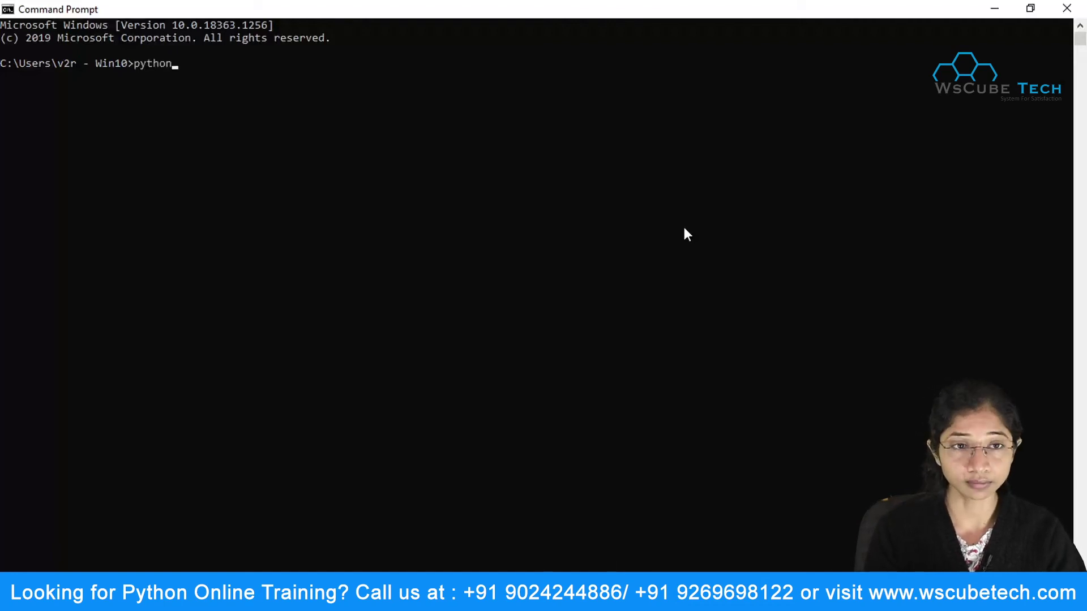
text( --version)
key(Return)
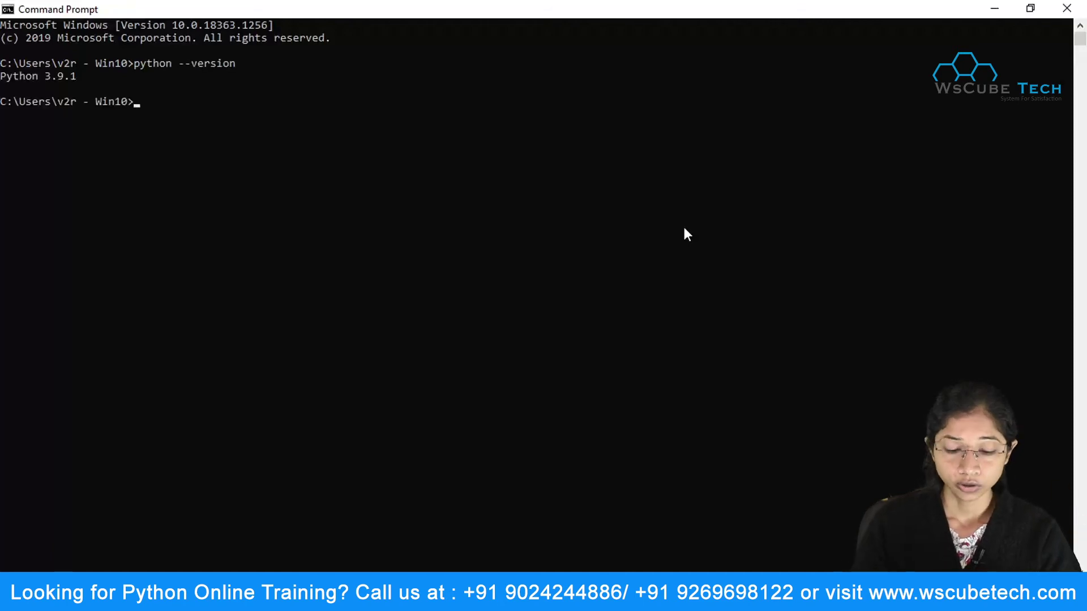
text(pip --version)
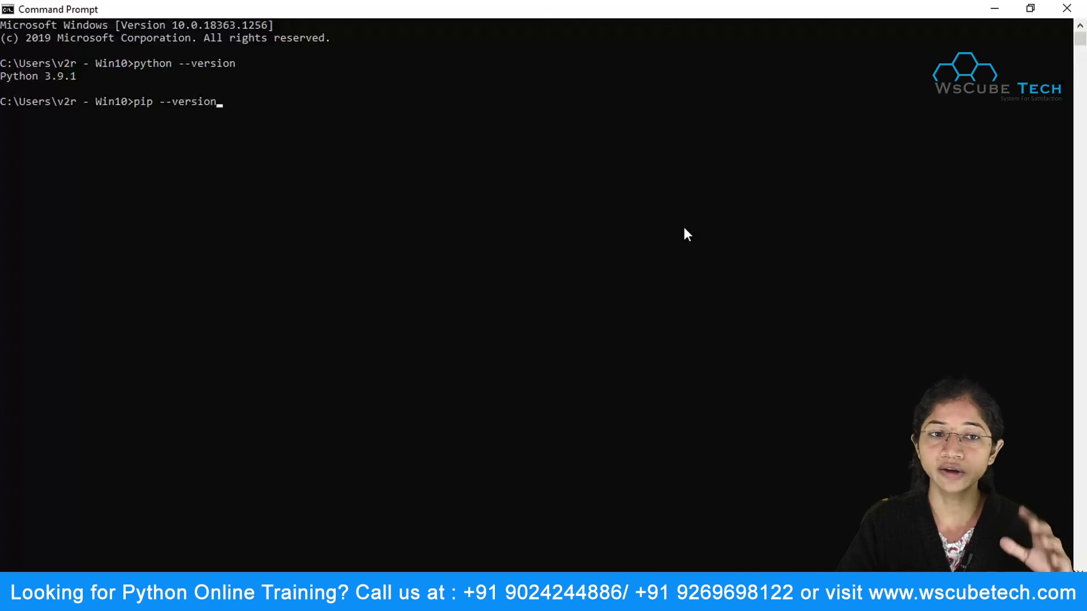
key(Return)
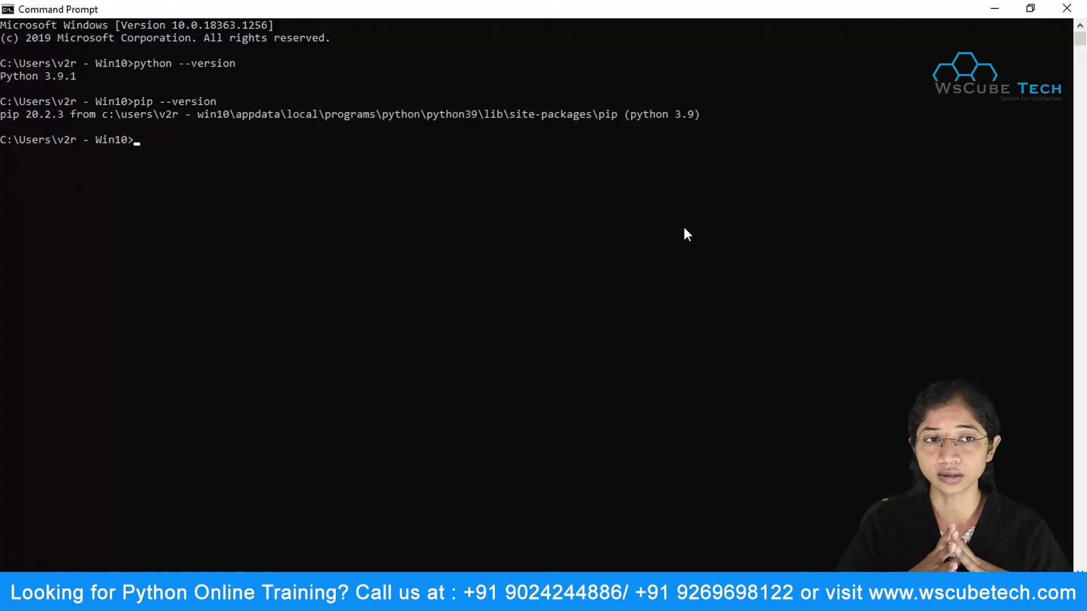
text(pyt)
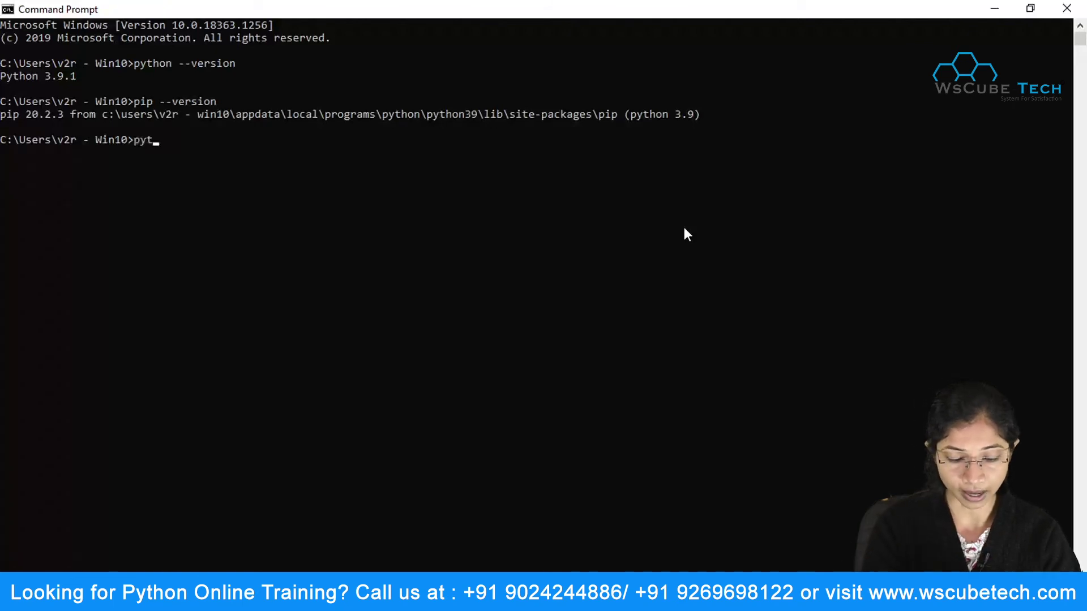
text(hon)
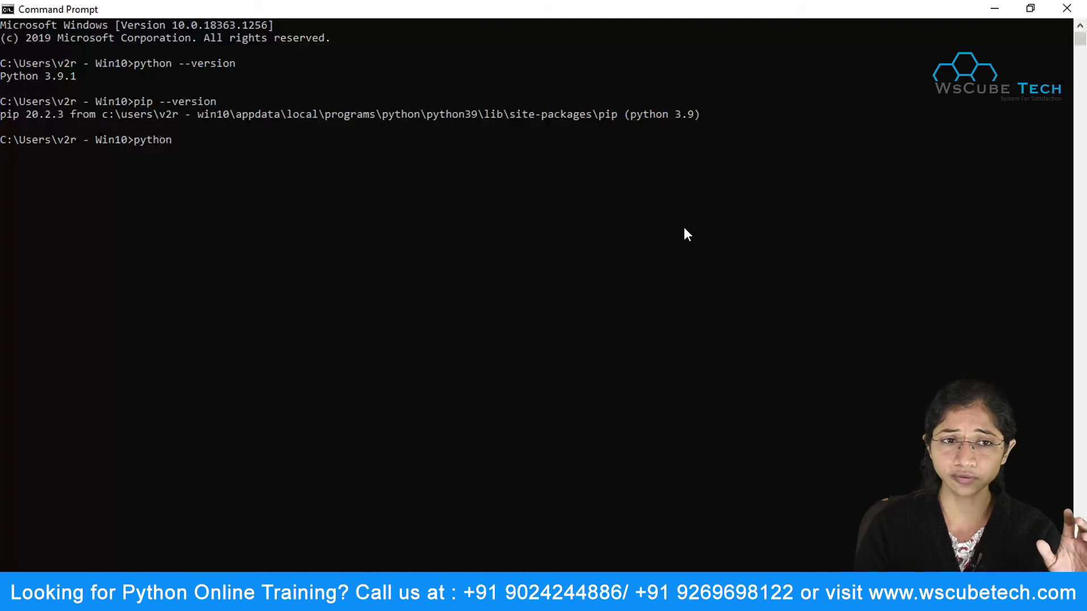
- Start the interpreter, run print('Welcome To wsCube Tech'), then exit() back to the Windows prompt
key(Return)
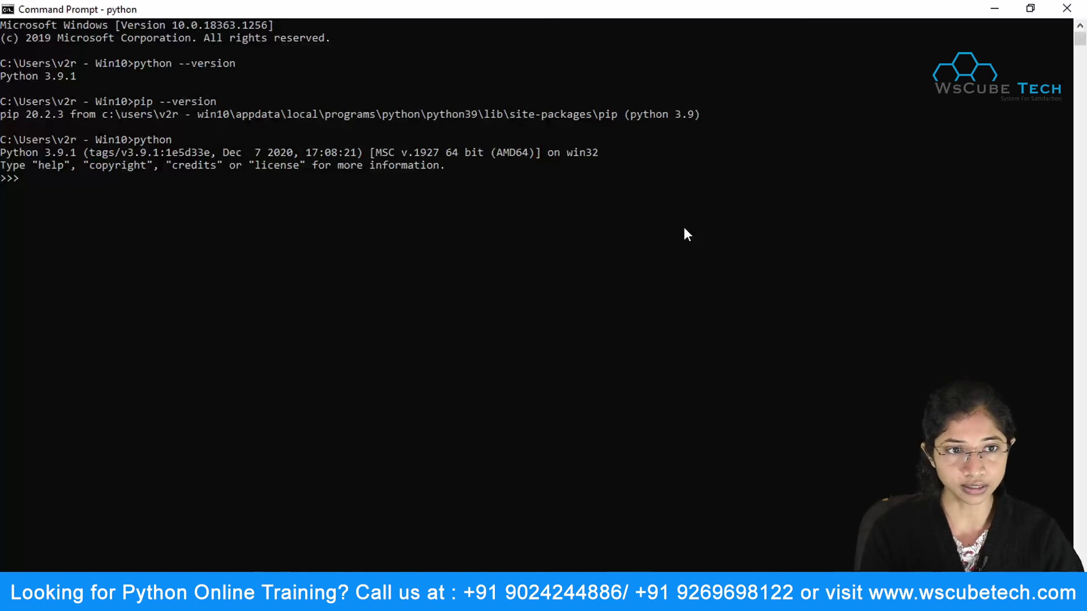
text(int)
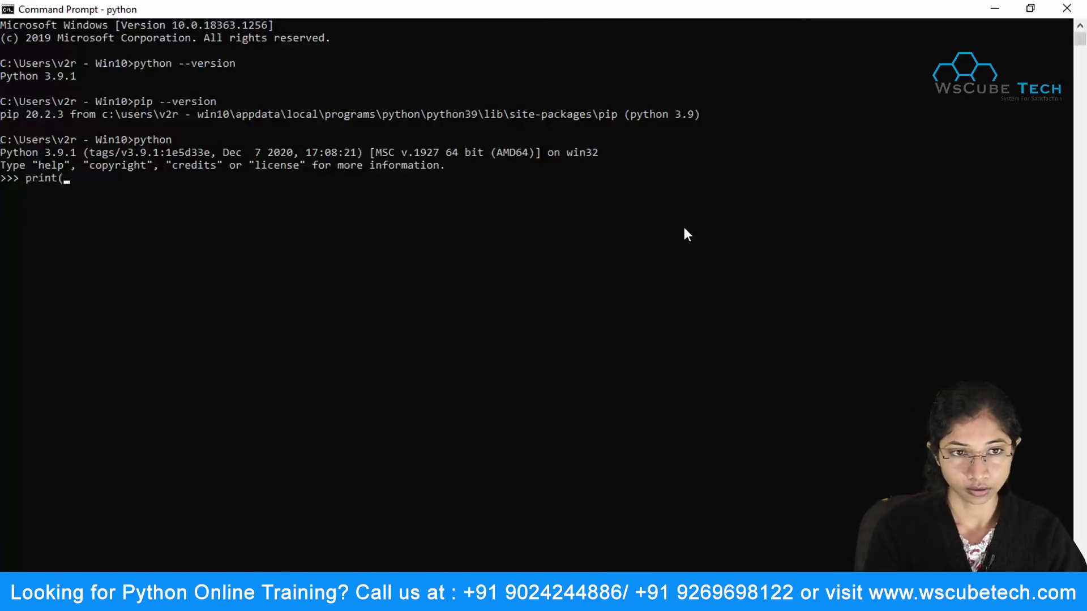
text(('Welcome)
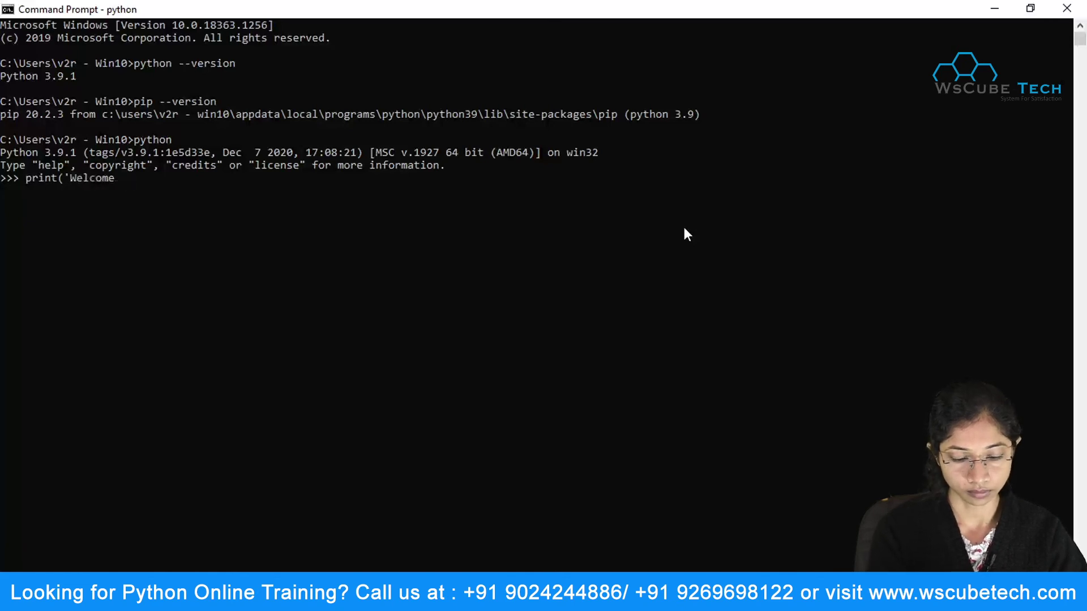
text( To wsCube Tec)
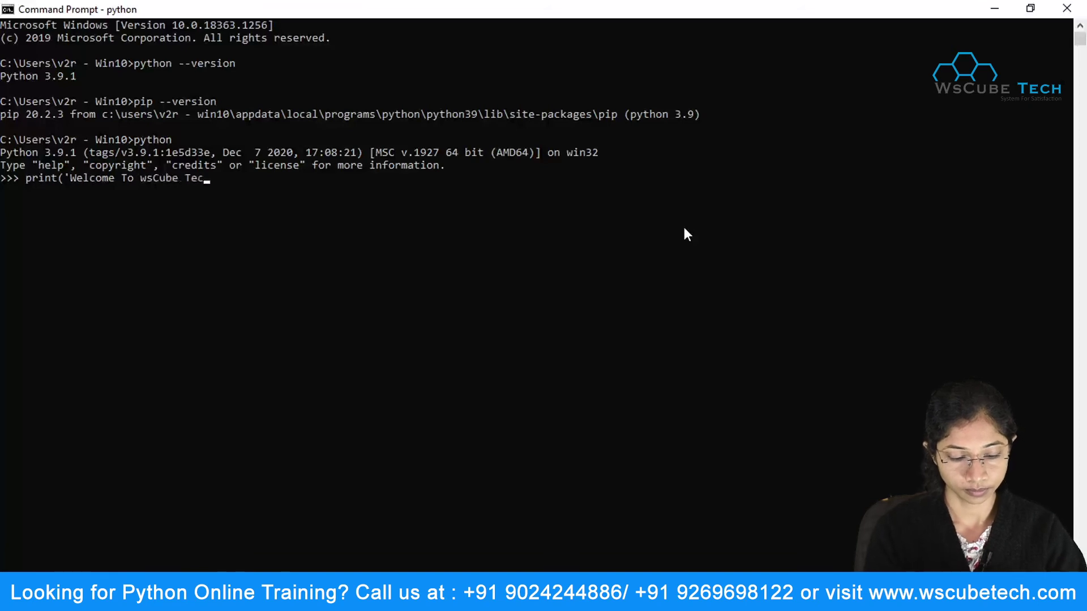
text(h'))
key(Return)
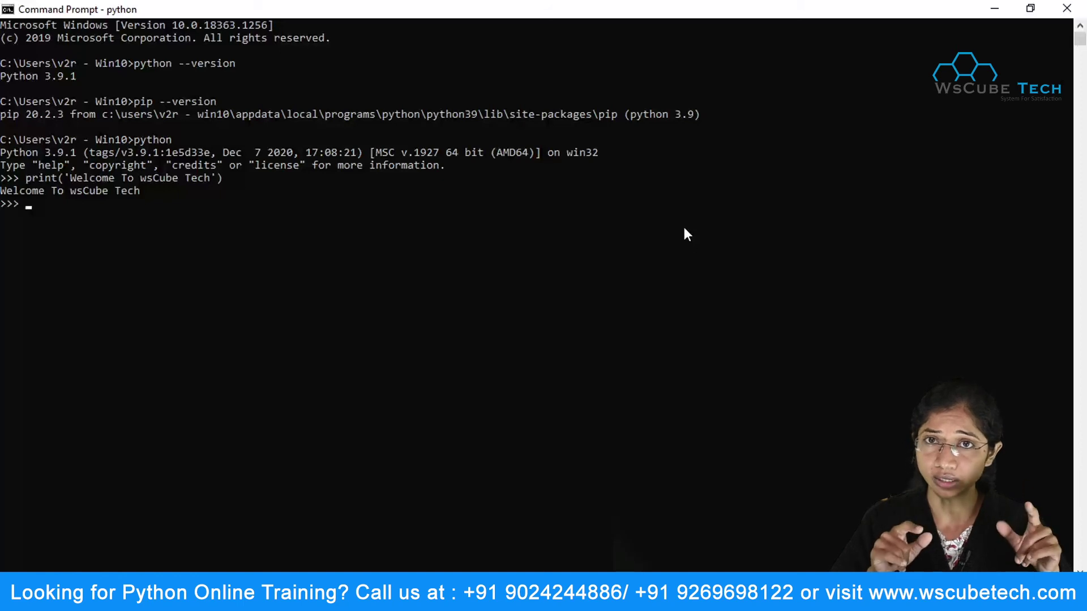
text(exit())
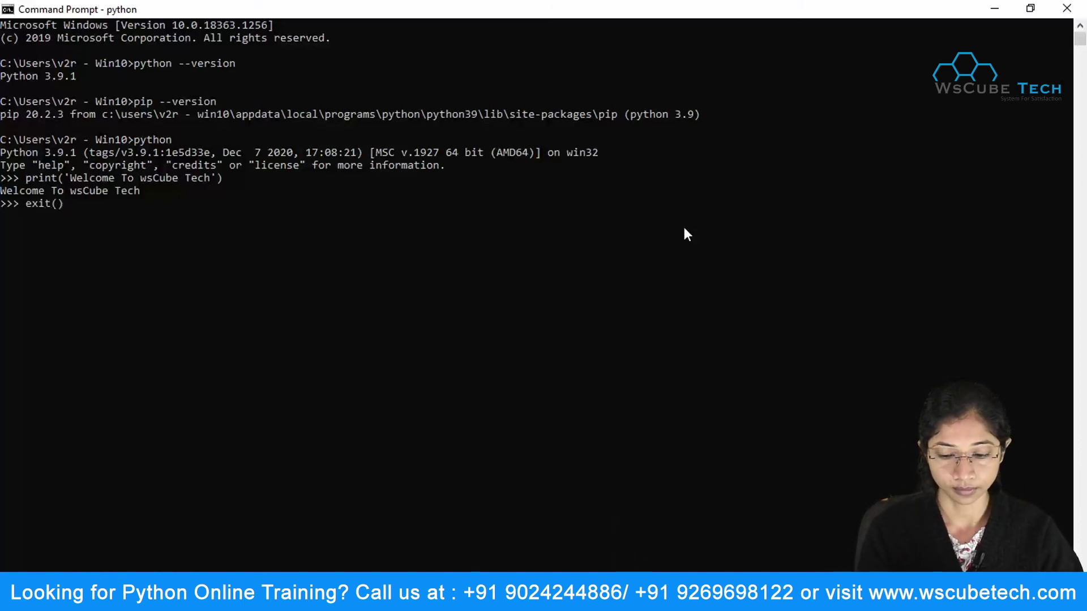
key(Return)
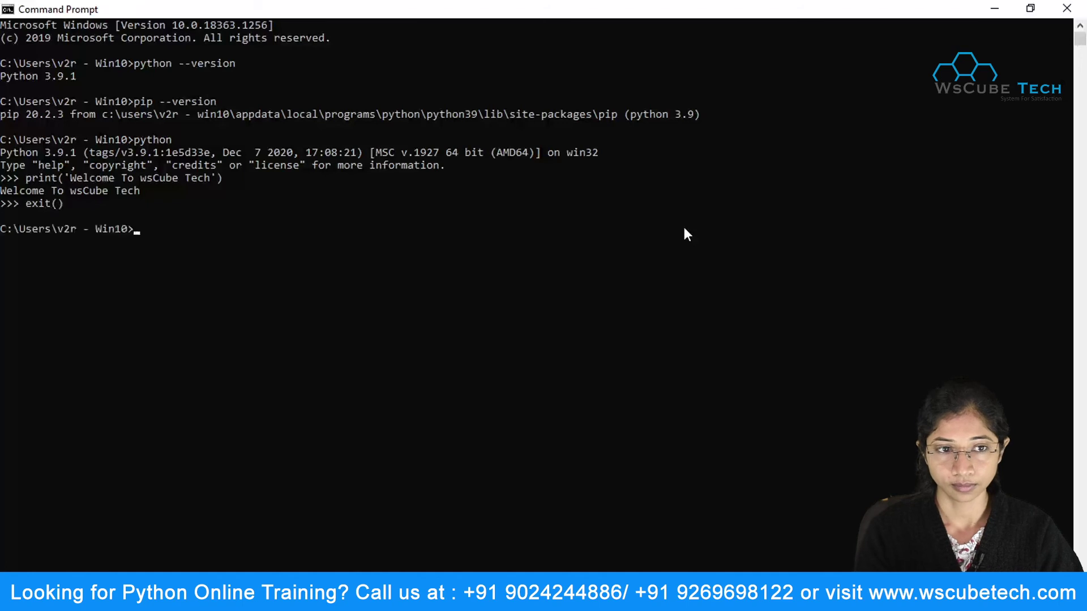